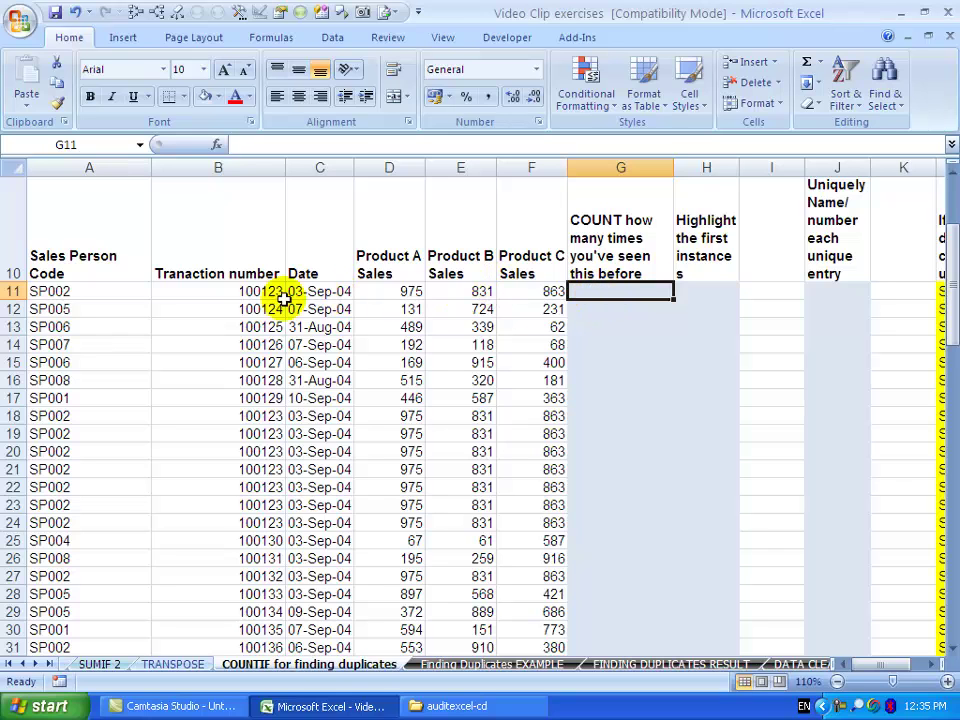
Step: Review the transaction numbers, noting that 100123 appears more than once
click(224, 292)
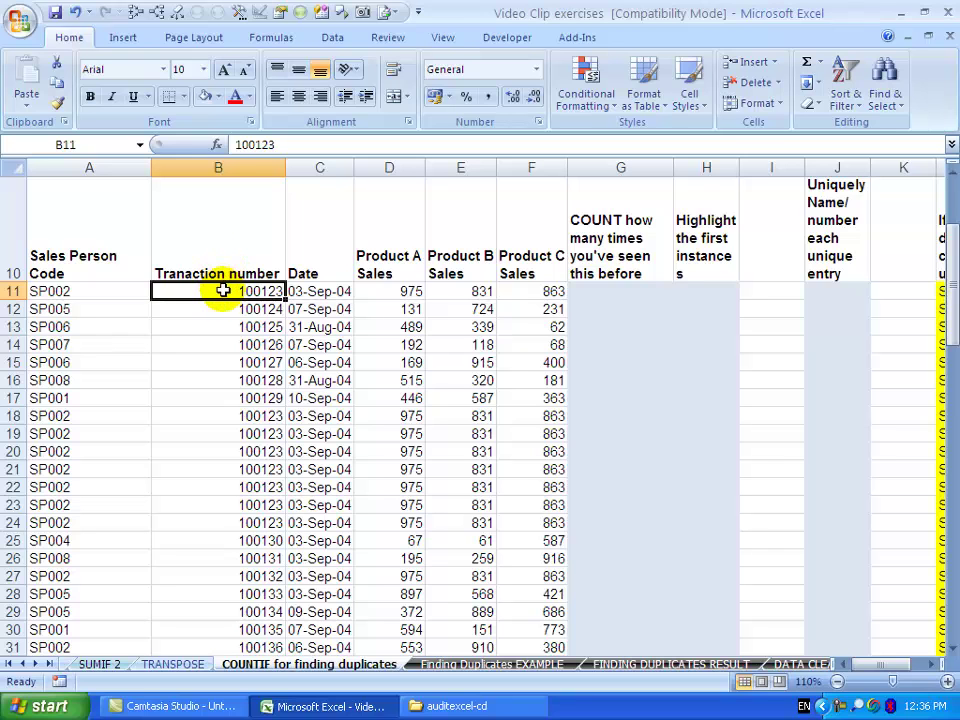
click(219, 310)
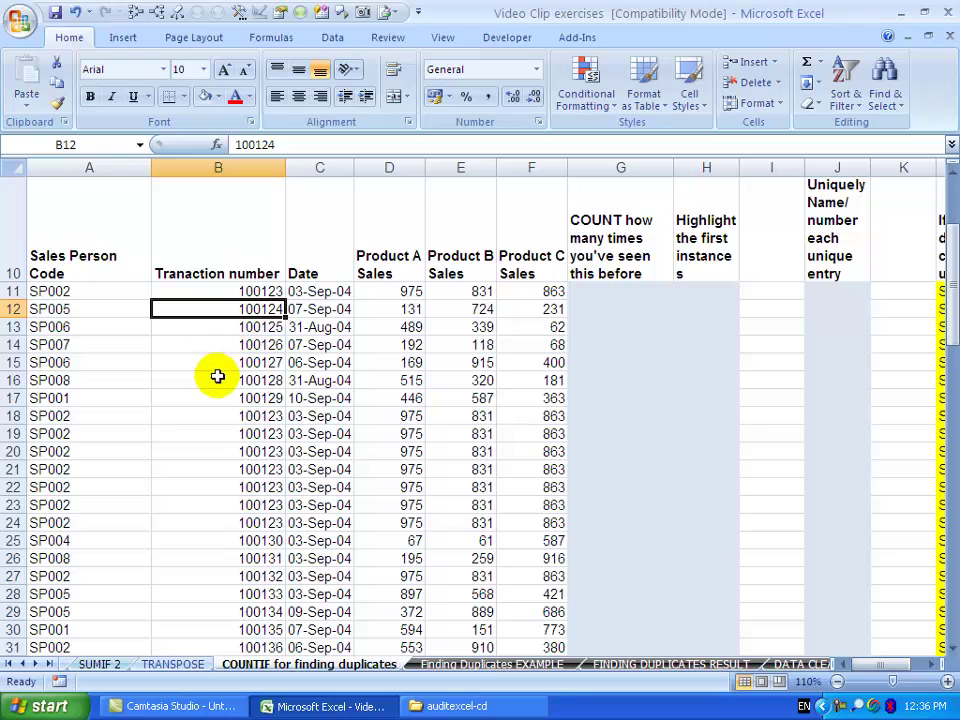
click(217, 415)
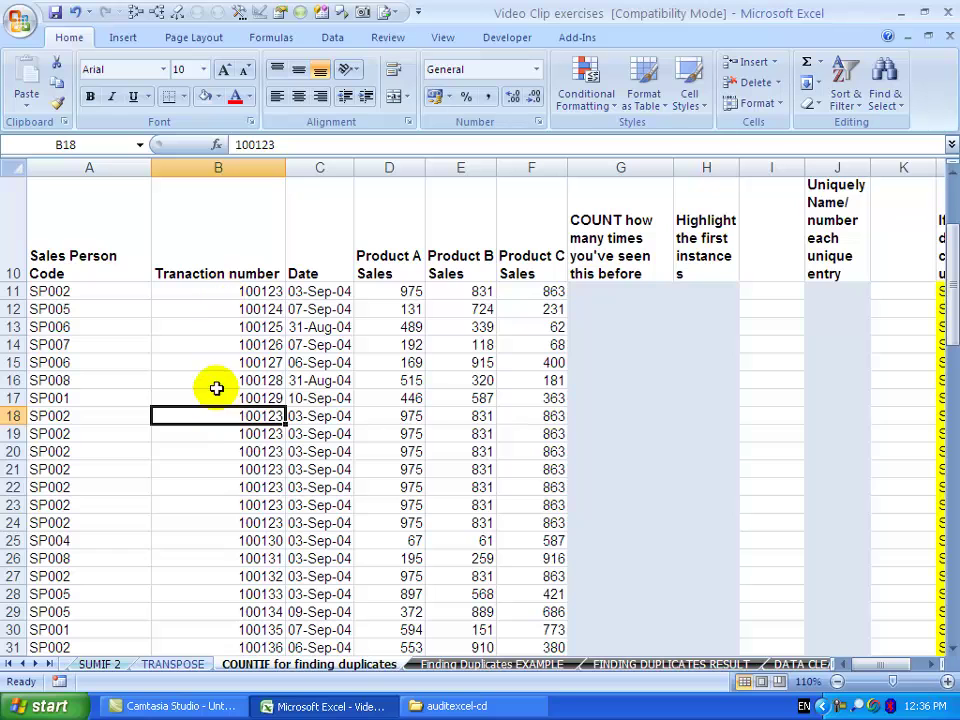
Step: Start a COUNTIF function in cell G11 from the Insert Function list
click(583, 291)
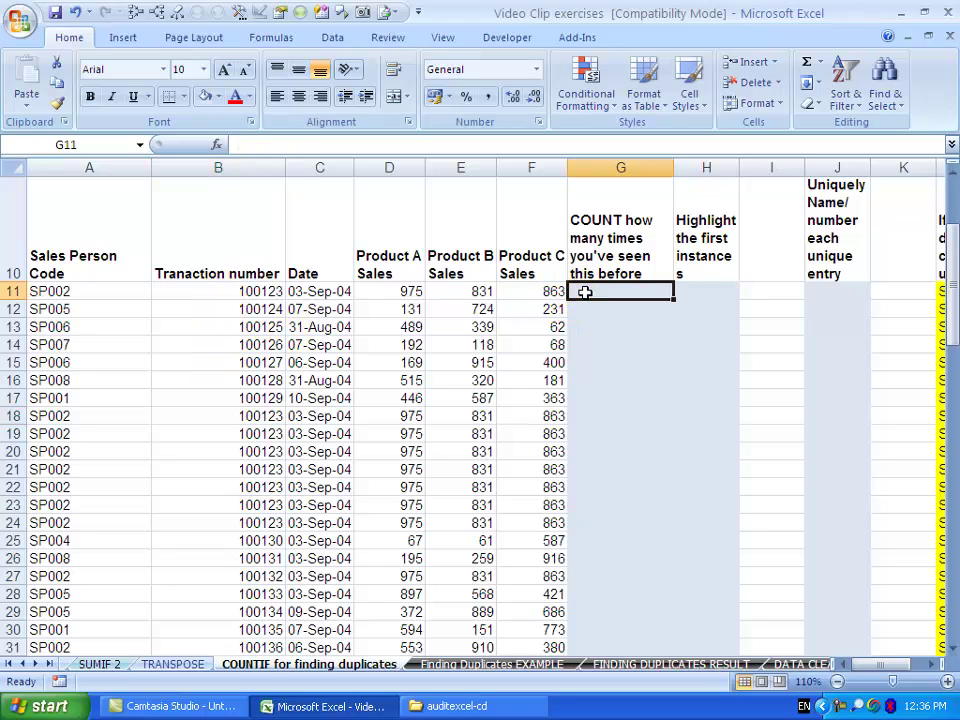
click(216, 146)
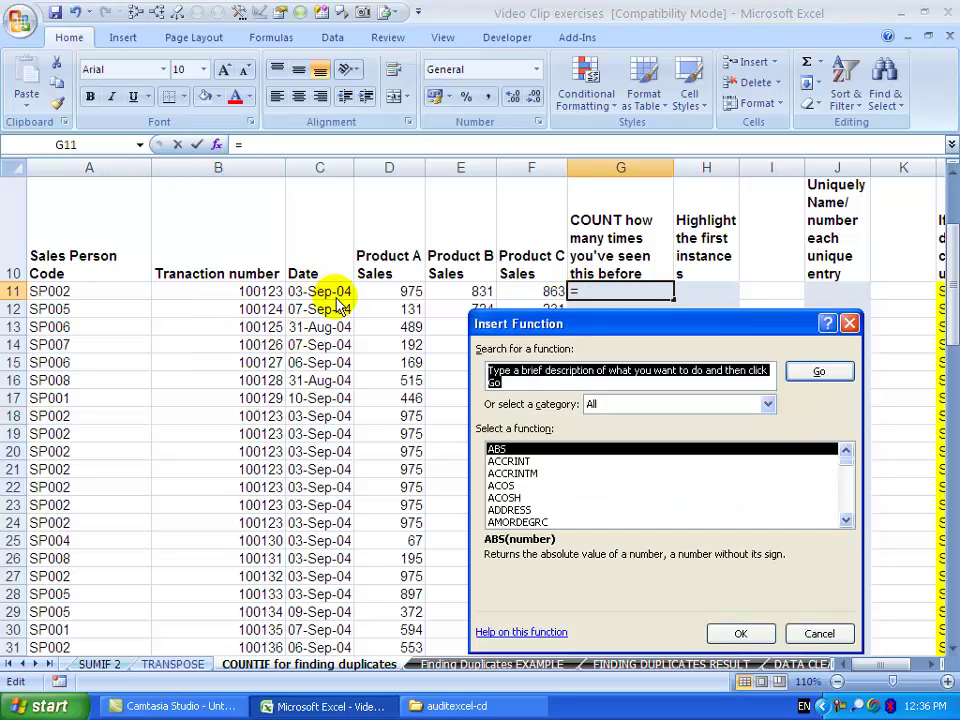
click(527, 487)
text(count)
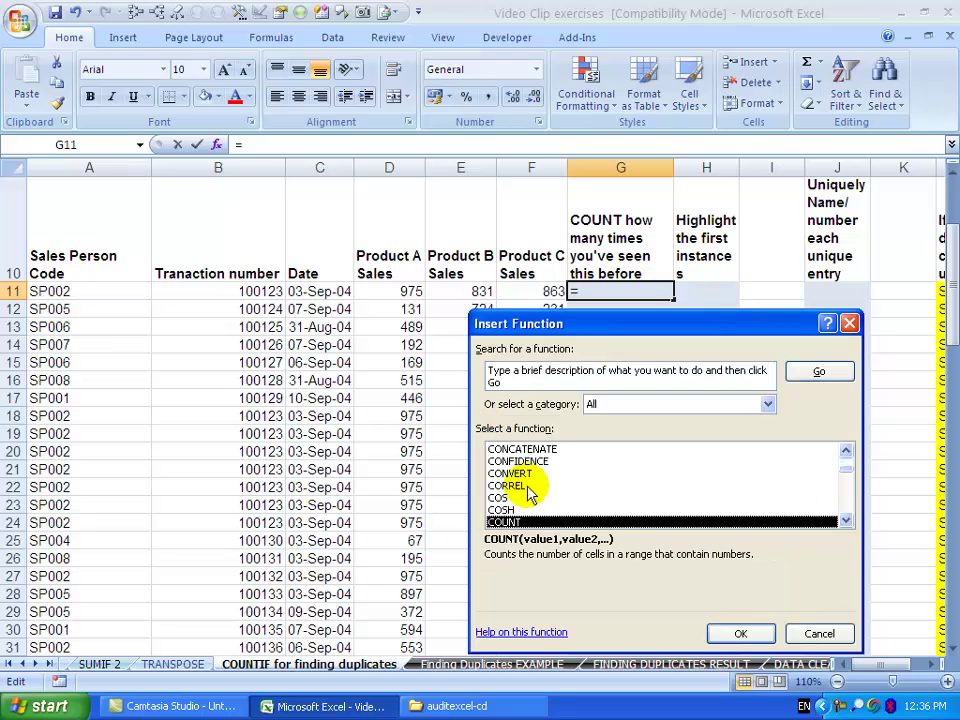
key(Down)
key(Down)
key(Down)
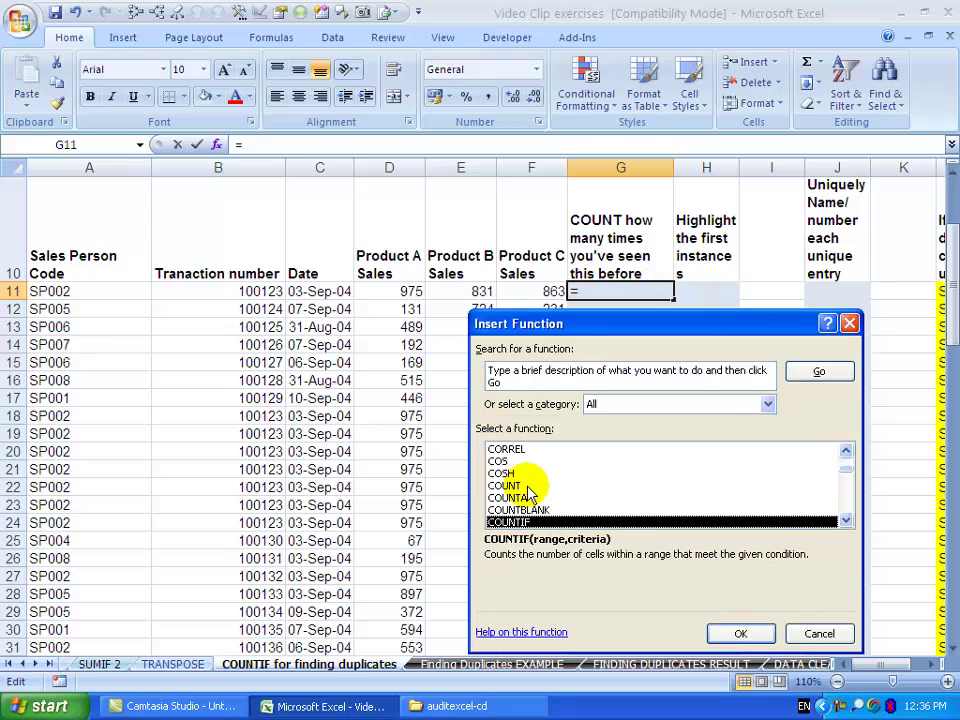
key(Return)
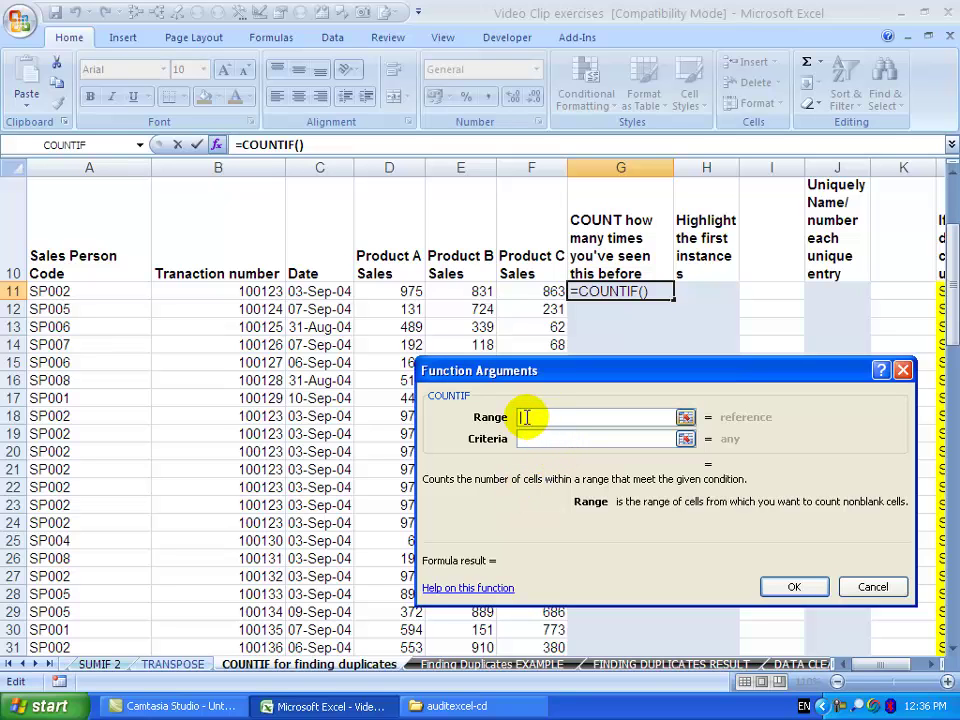
Step: Set COUNTIF's range to $B$11:B11 and criteria to B11, giving =COUNTIF($B$11:B11,B11)
click(256, 291)
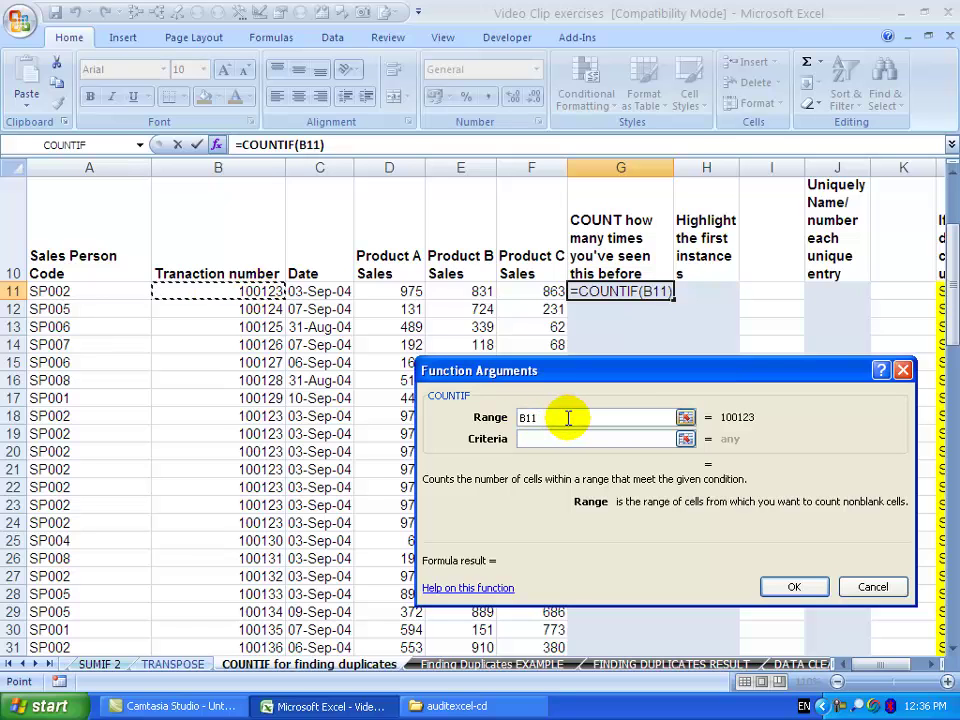
key(F8)
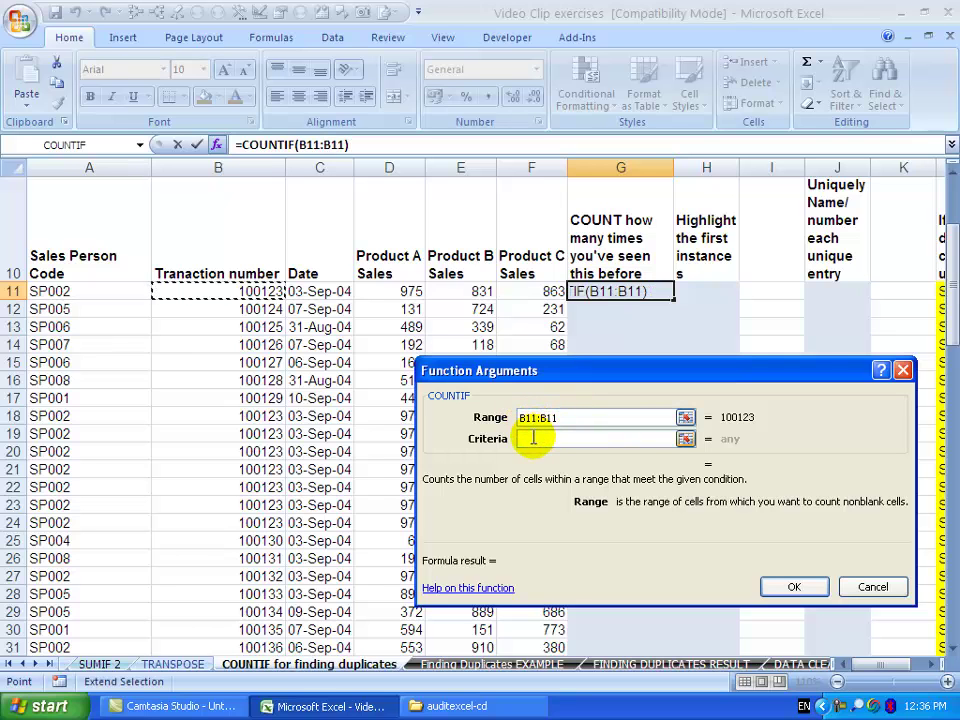
click(590, 438)
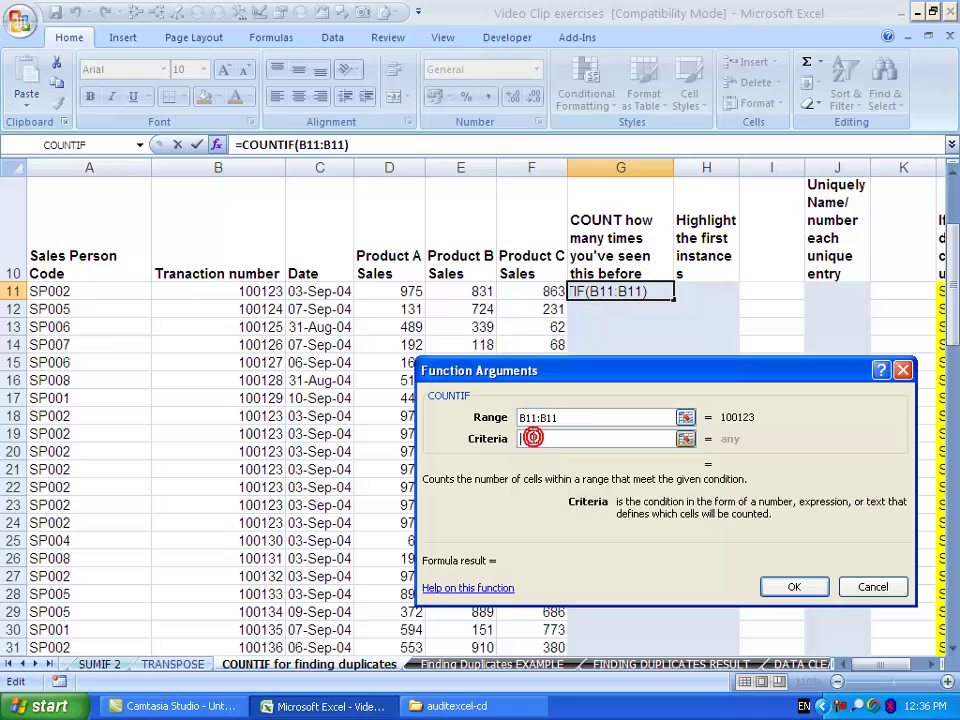
click(244, 291)
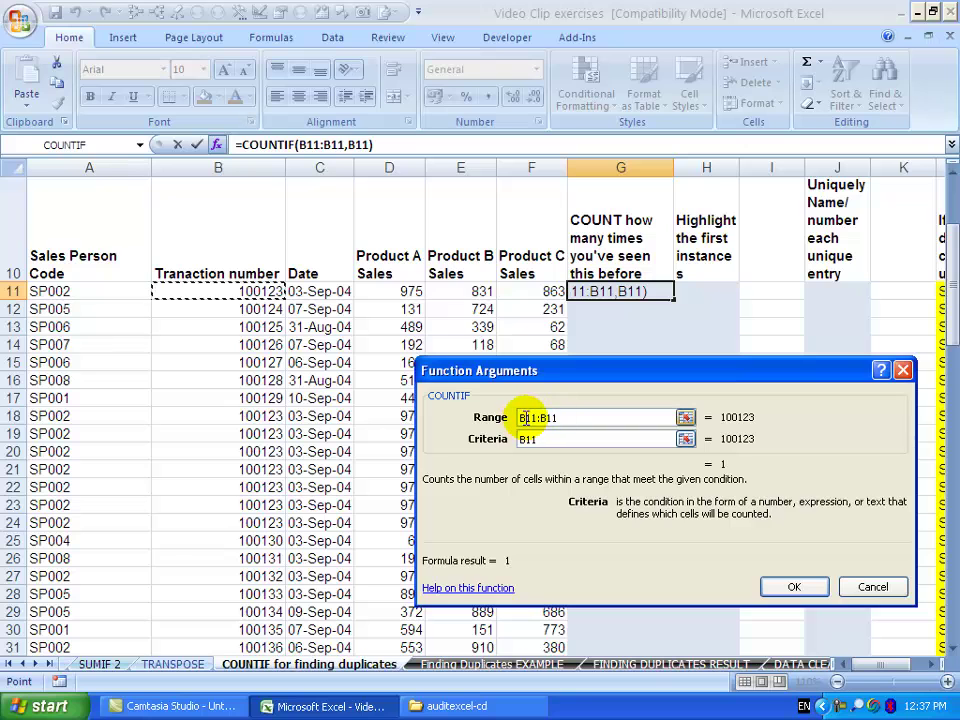
click(525, 418)
key(F4)
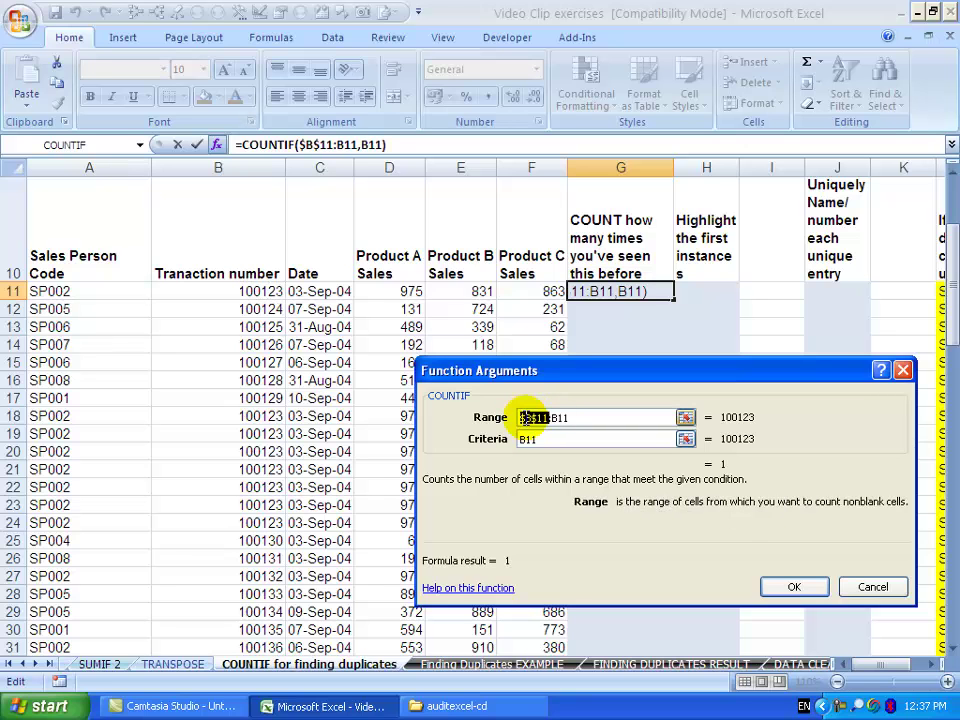
click(771, 585)
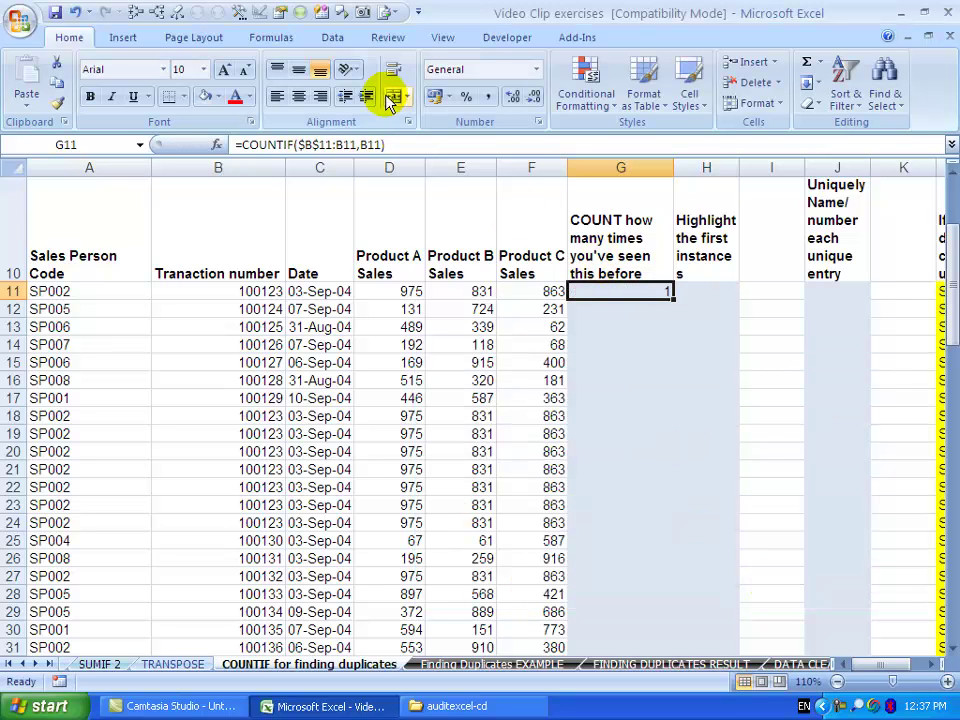
Step: Check G11's precedents, then fill the running-count formula down column G
click(135, 14)
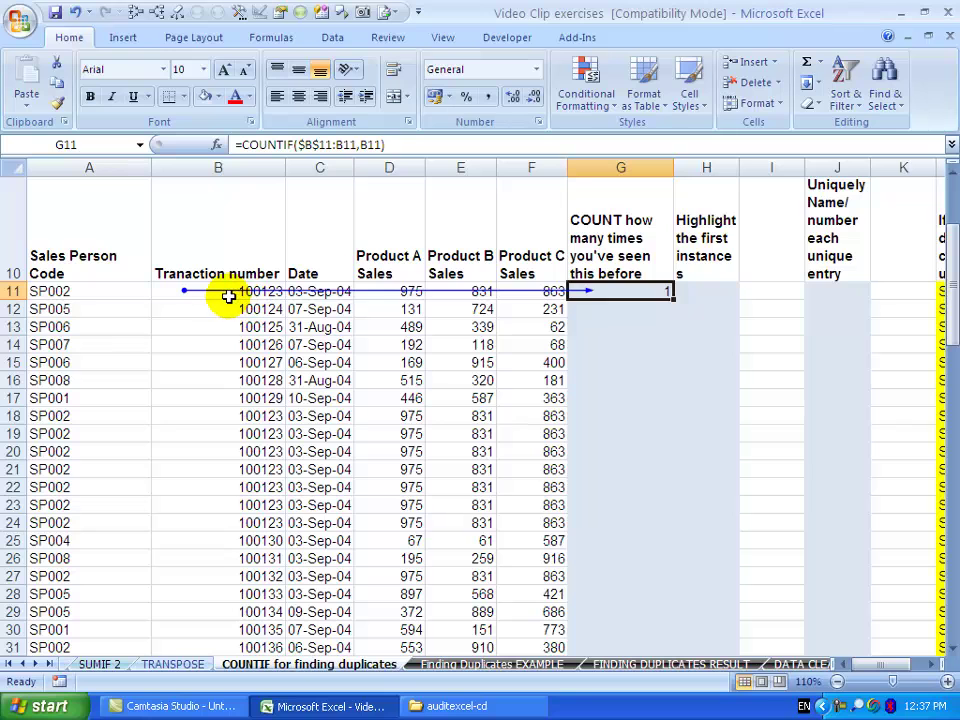
click(157, 12)
drag(671, 299, 643, 645)
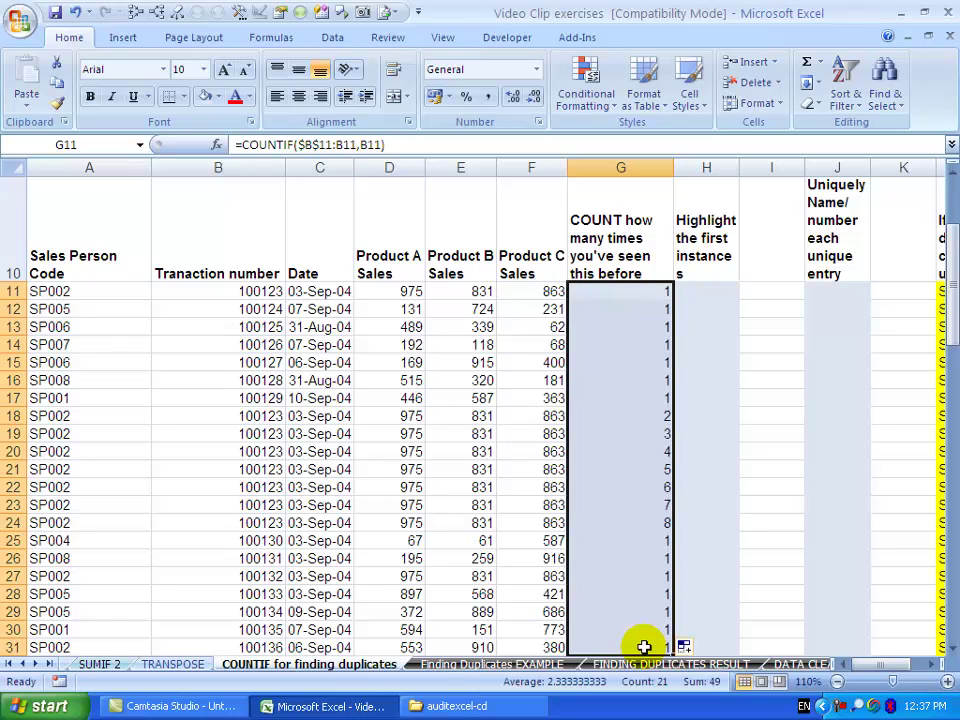
Step: Trace precedents on G12, G13 and G18 to show the expanding count range
click(622, 308)
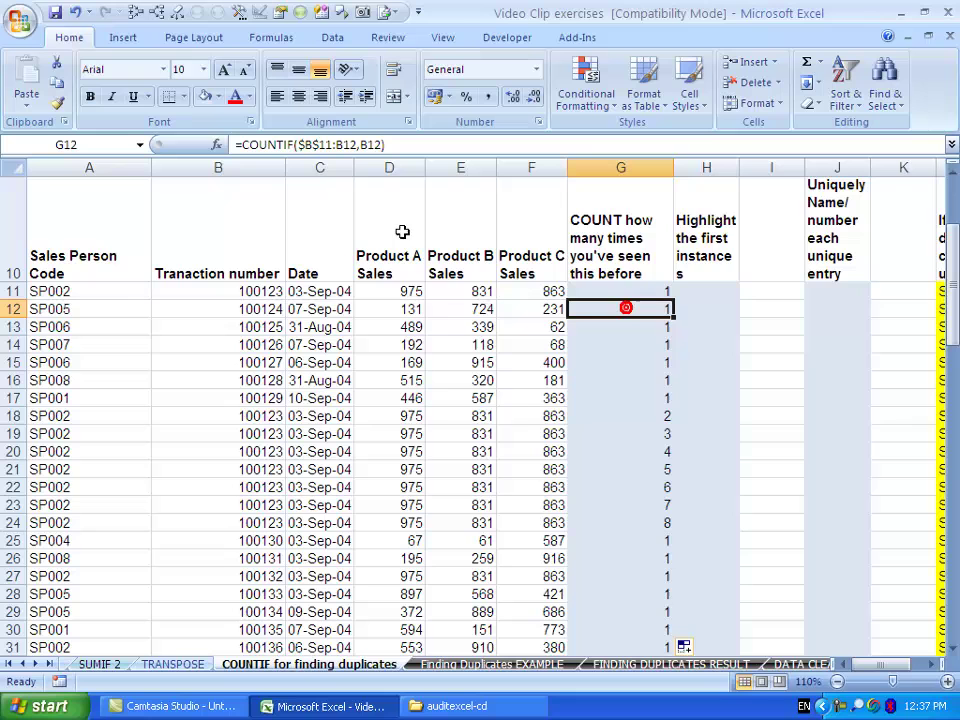
click(133, 14)
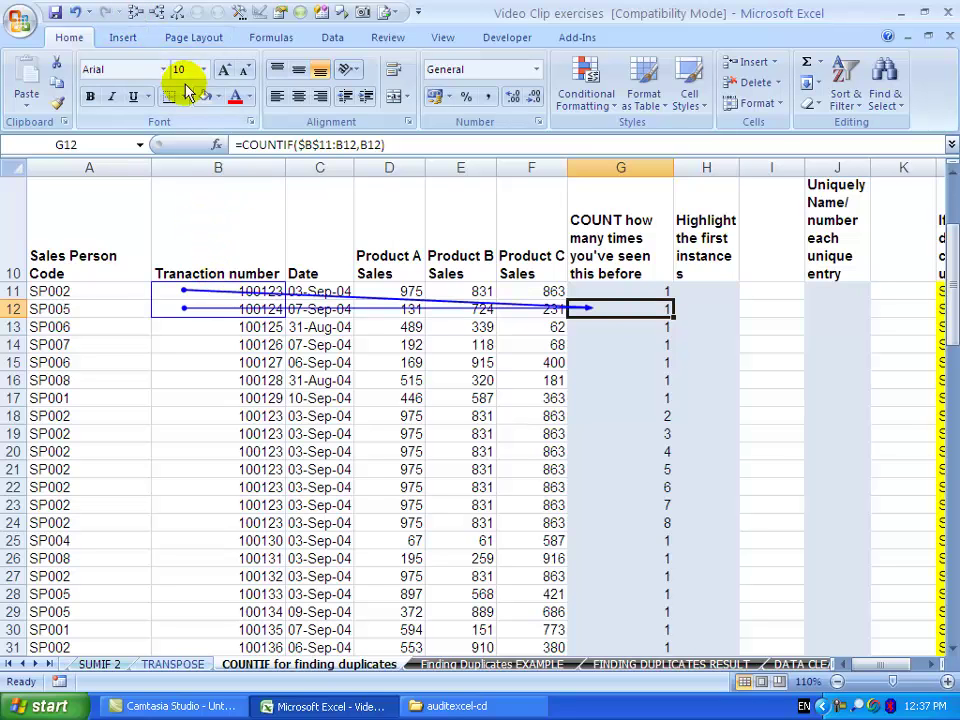
click(177, 18)
key(Down)
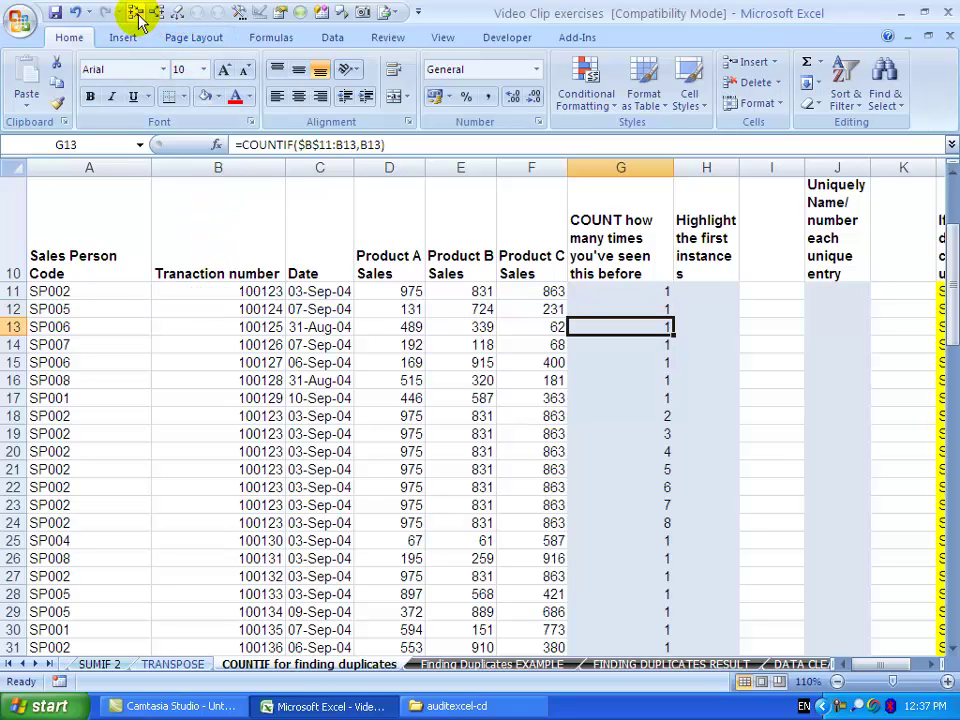
click(133, 14)
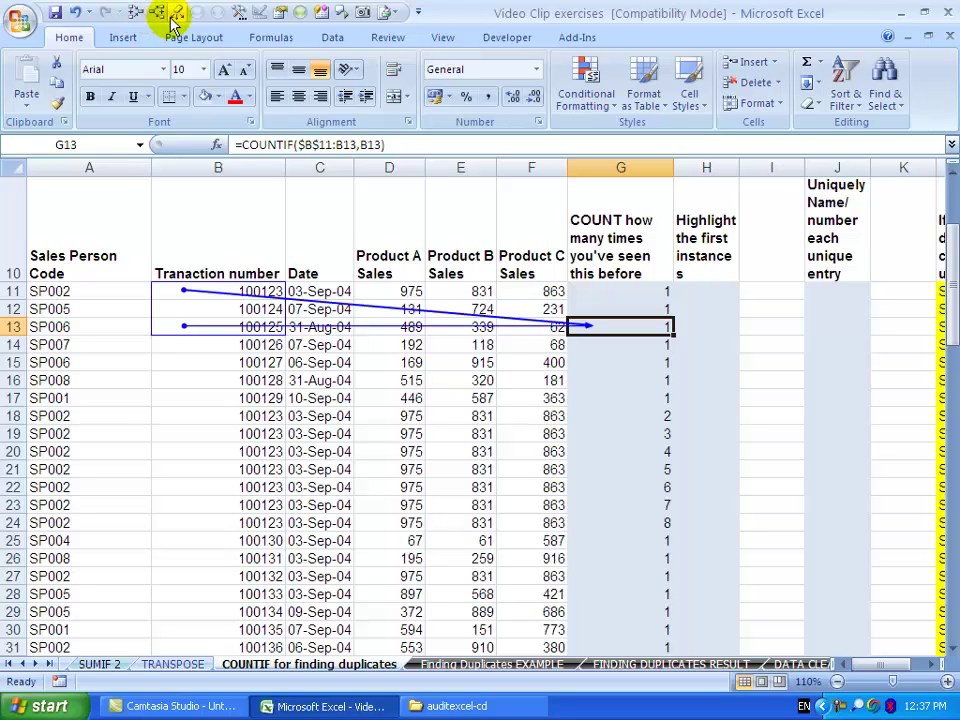
click(152, 13)
key(Down)
key(Down)
key(Down)
key(Down)
key(Down)
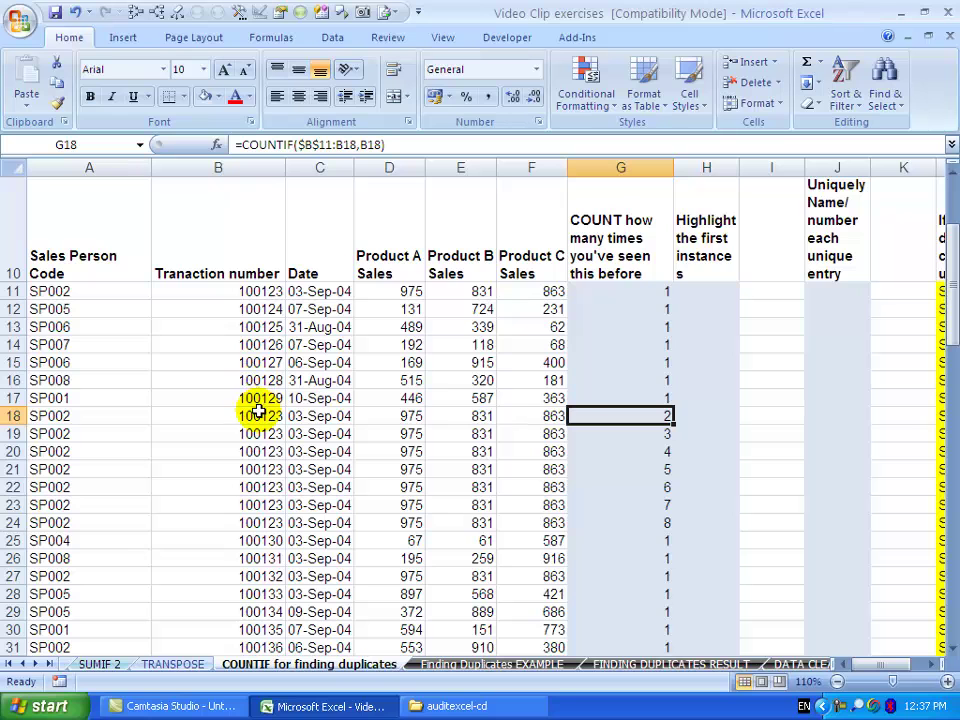
click(133, 14)
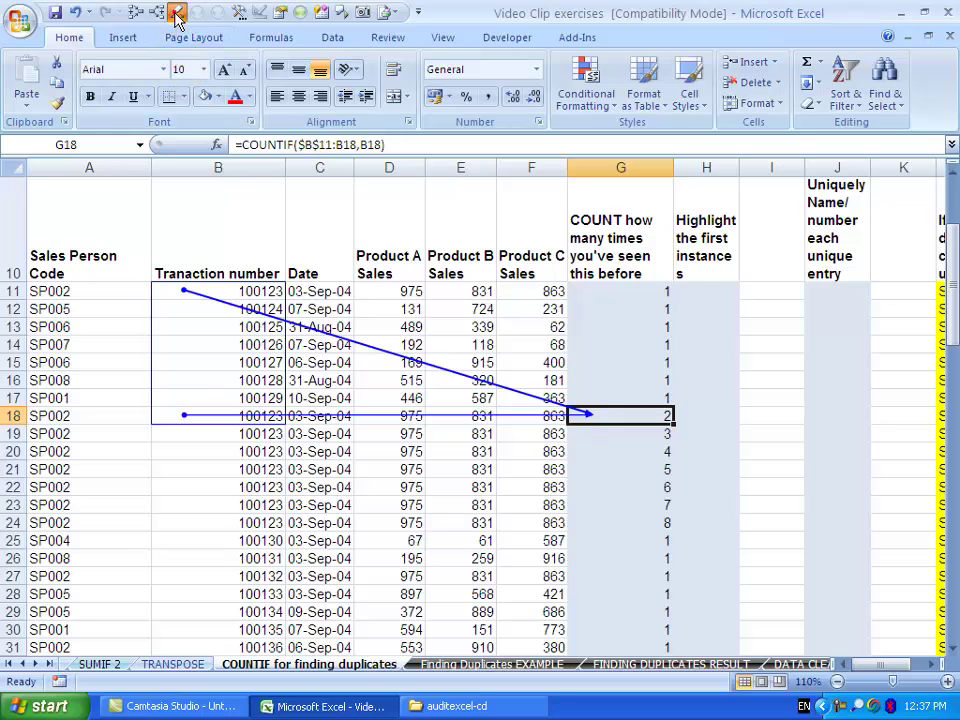
click(135, 12)
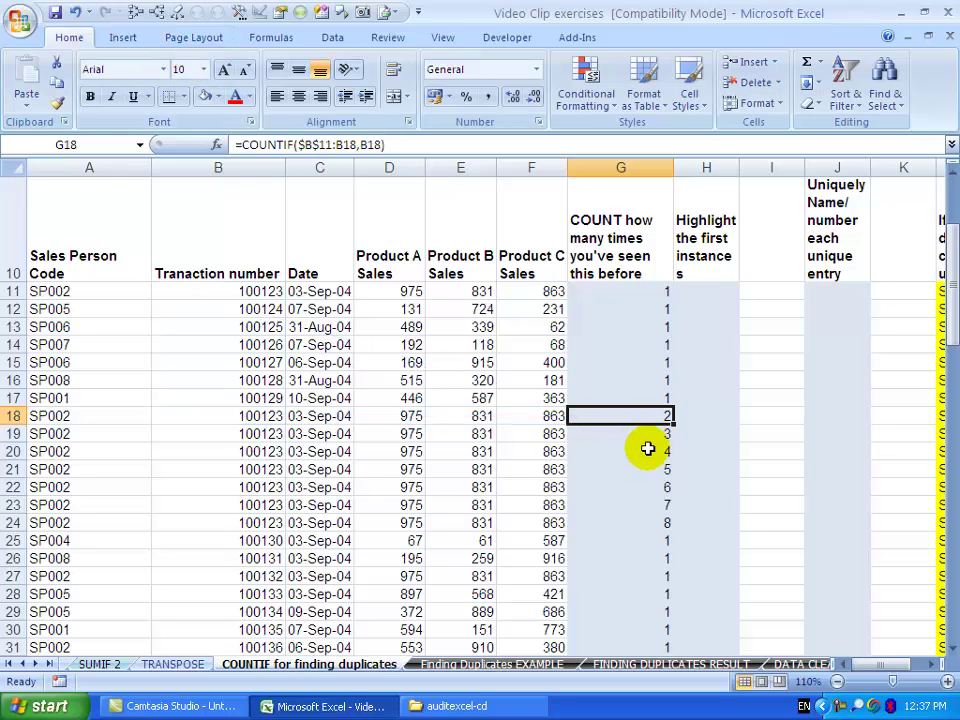
click(620, 292)
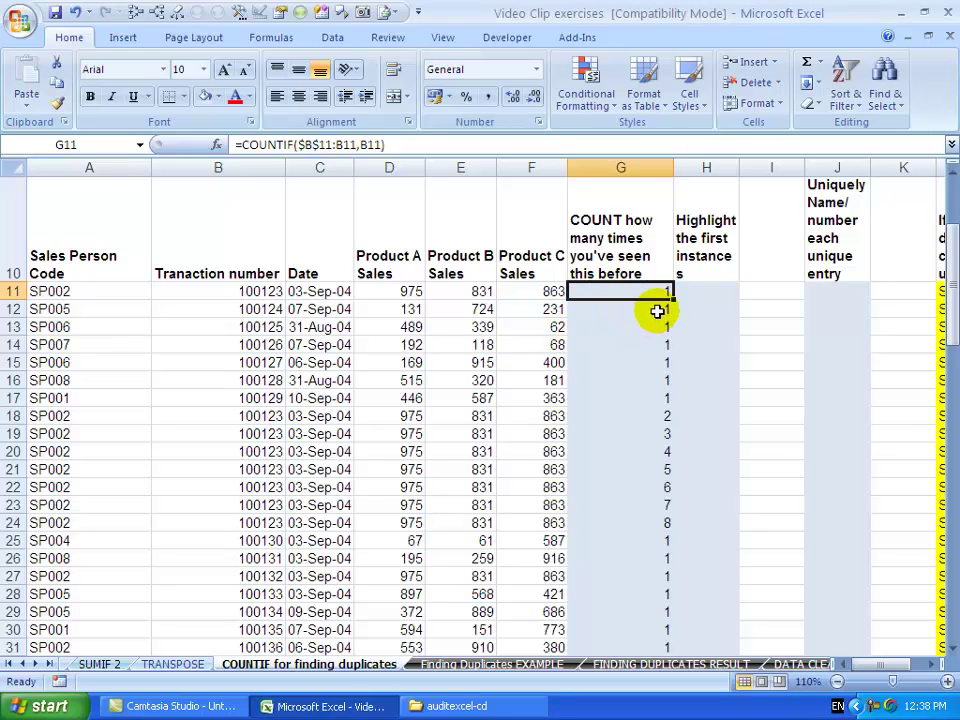
click(703, 291)
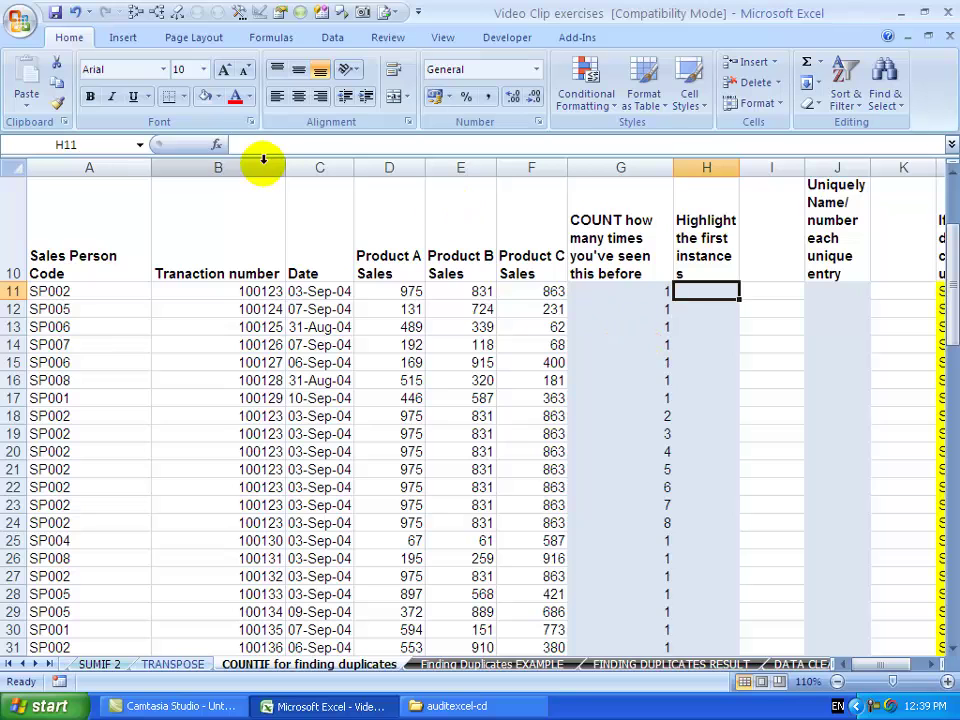
Step: Start an IF function in H11 from the Insert Function list
click(216, 145)
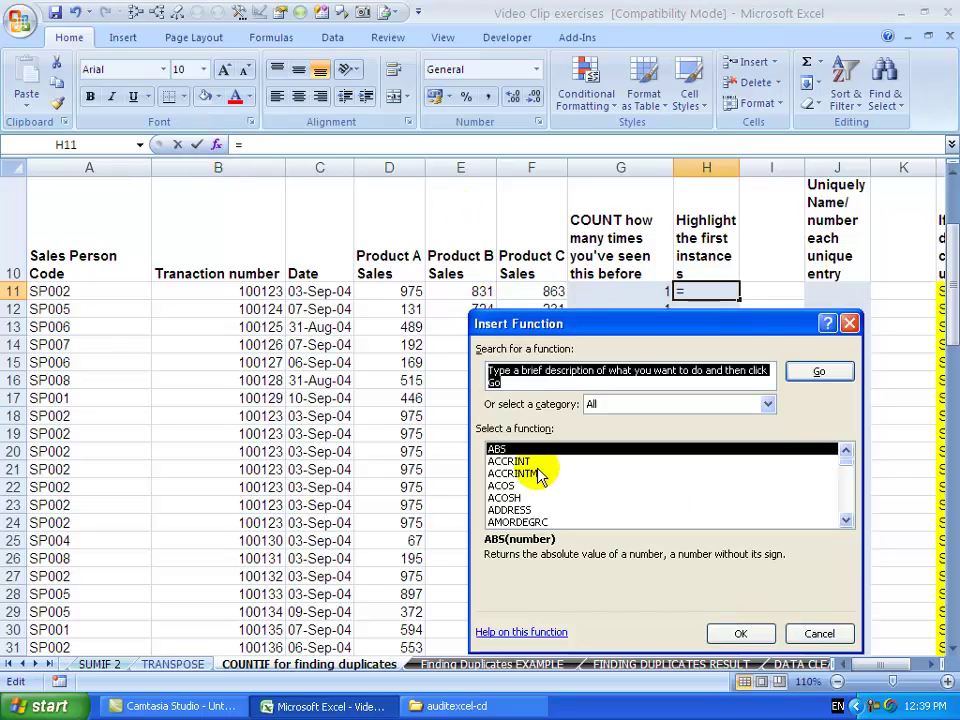
click(526, 486)
key(i)
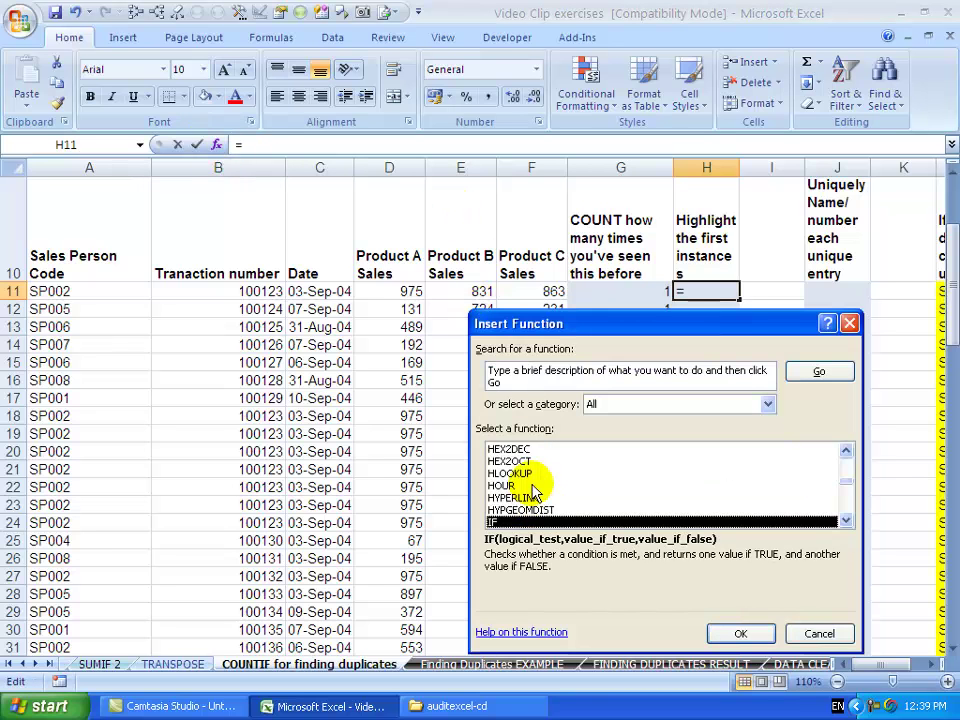
click(739, 632)
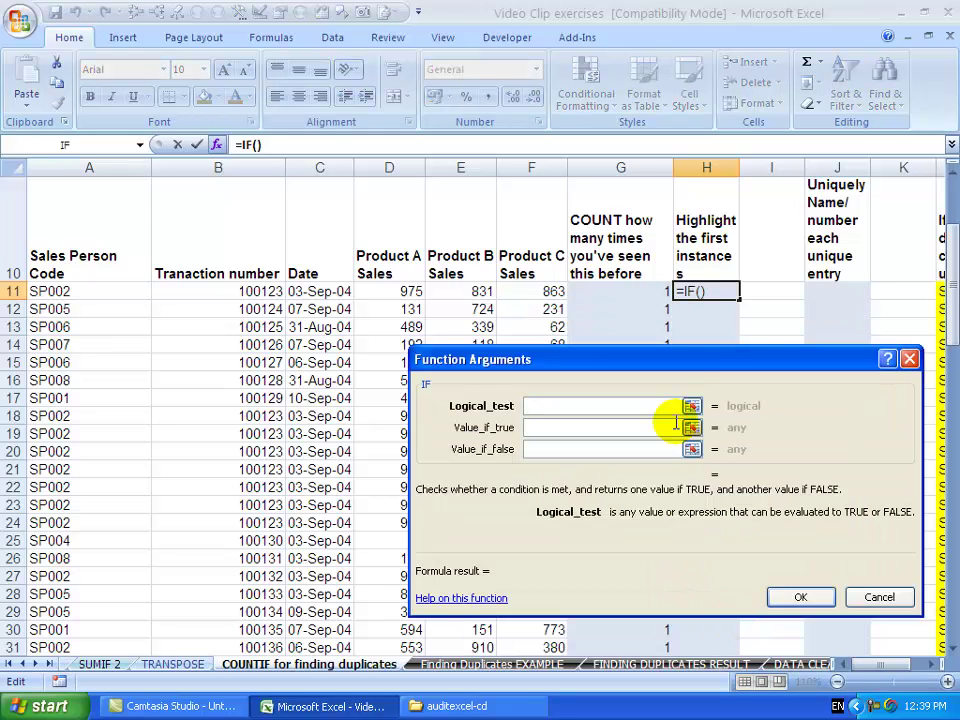
Step: Fill the IF arguments with G11=1, 1 and 0, giving =IF(G11=1,1,0)
click(638, 291)
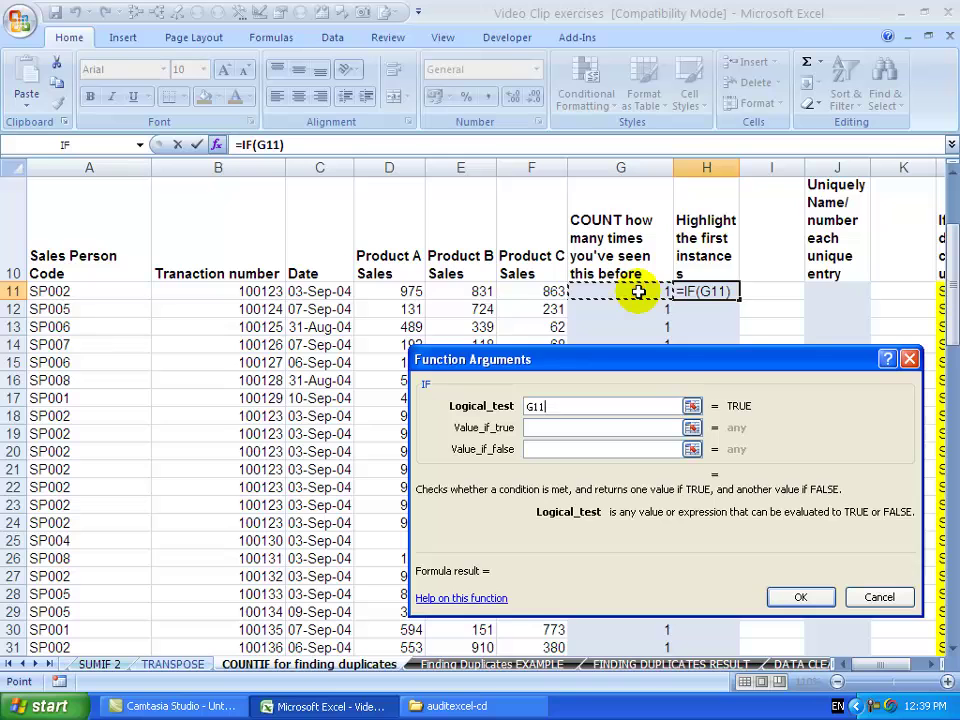
text(=1)
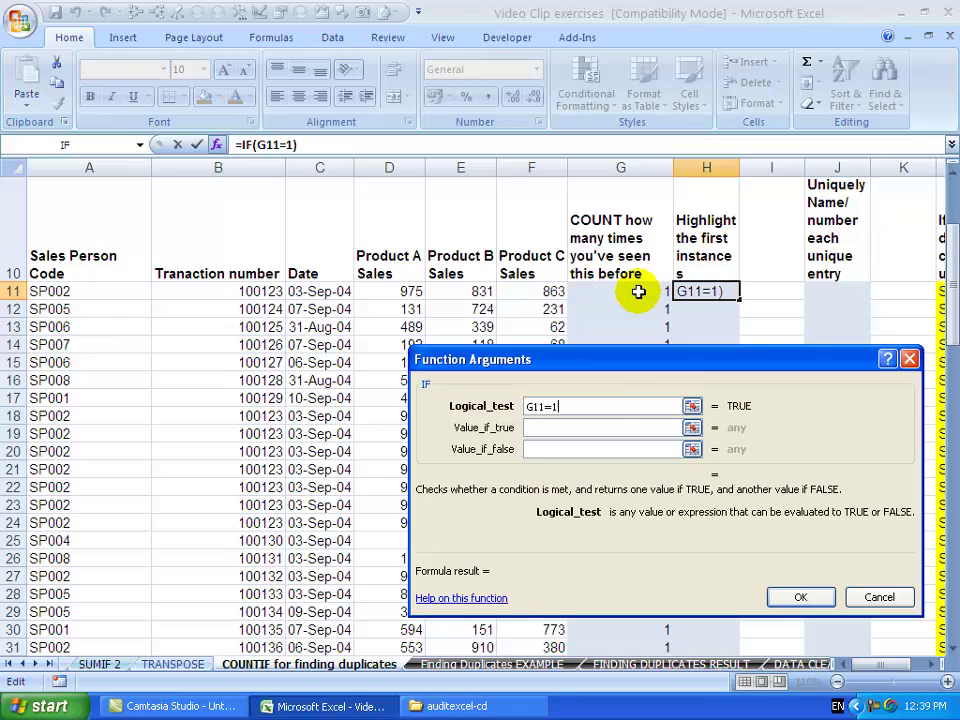
click(585, 427)
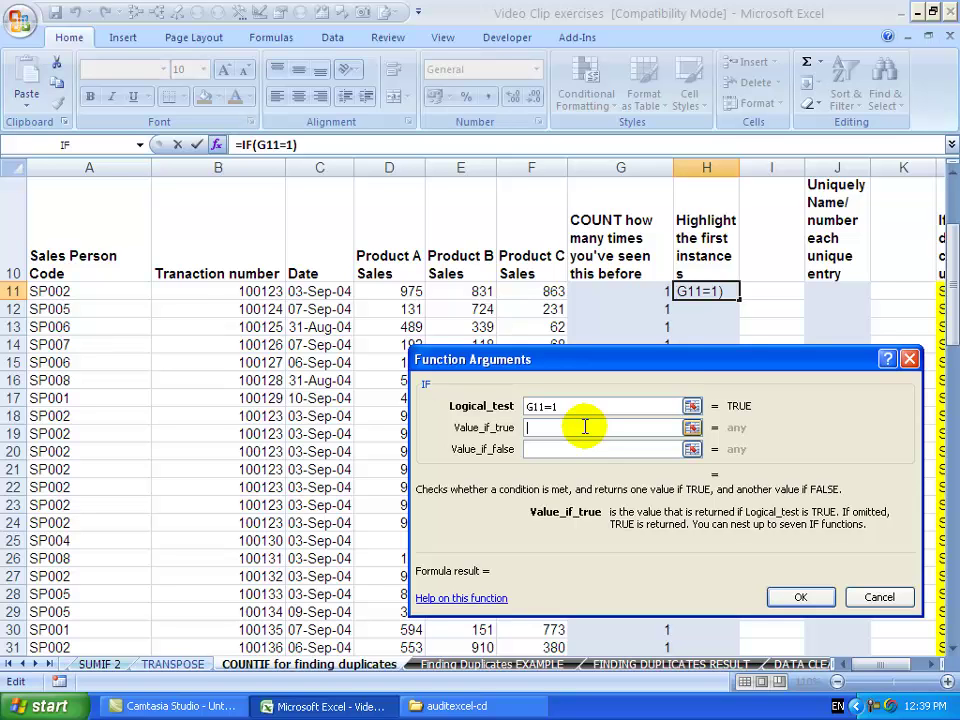
text(1)
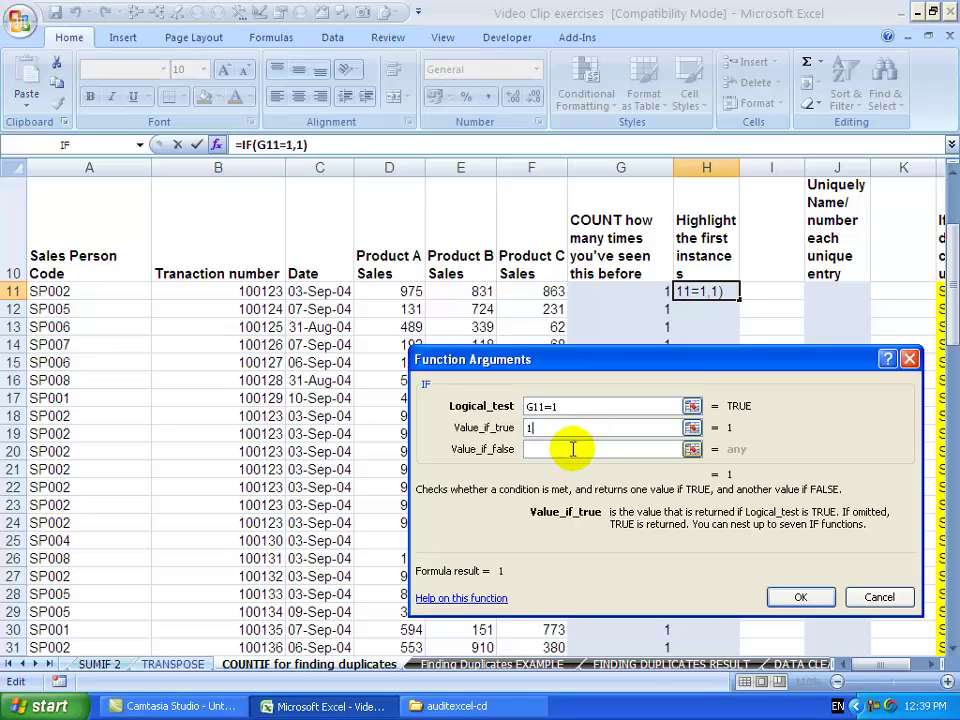
click(574, 449)
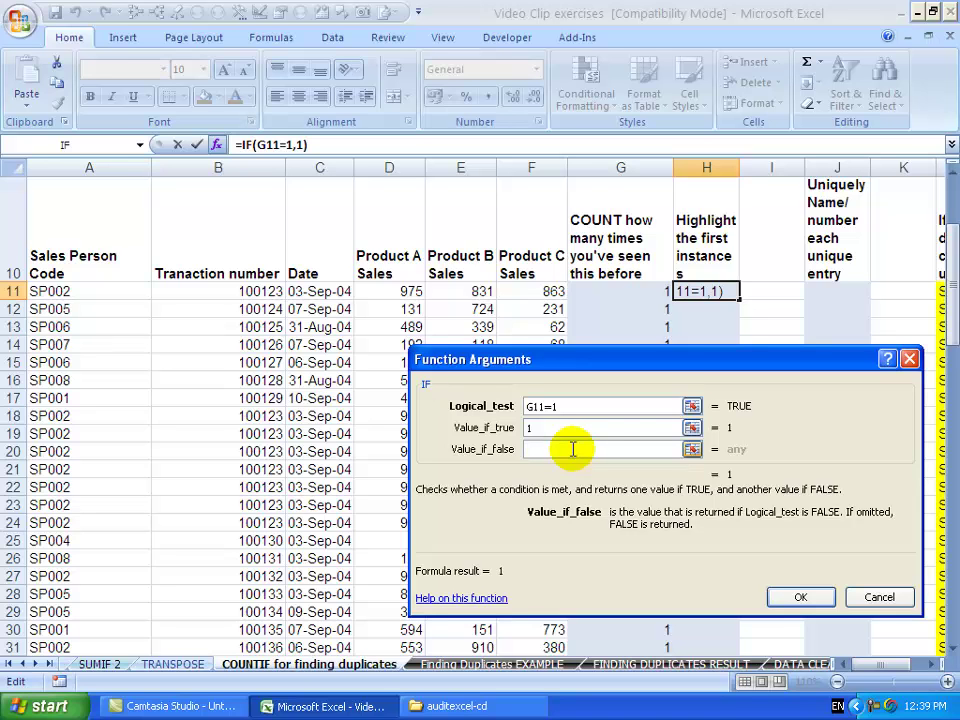
text(0)
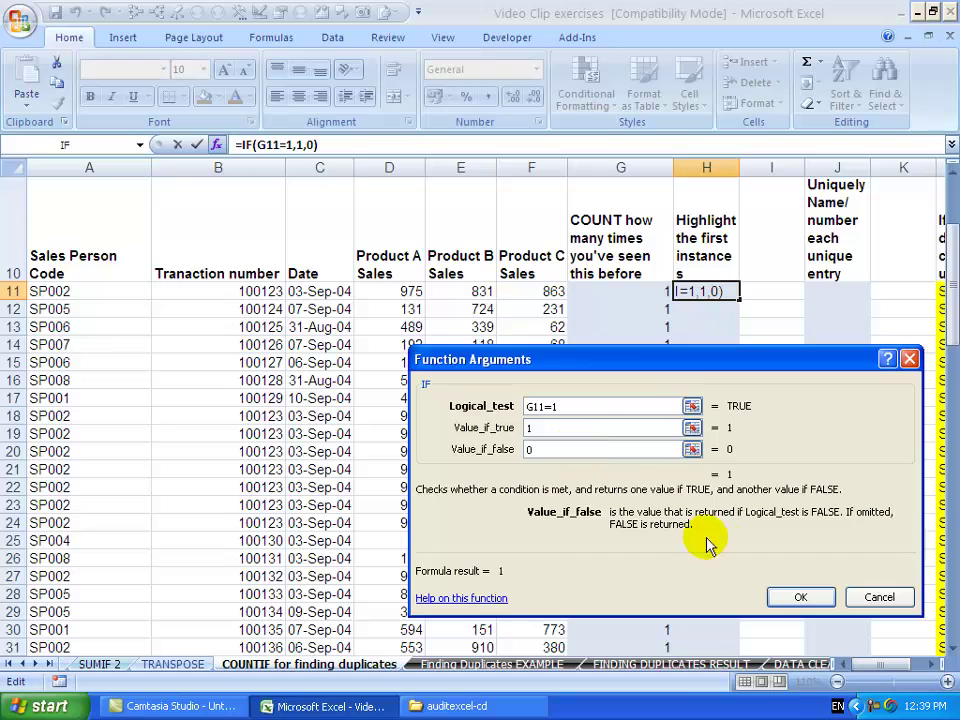
click(795, 597)
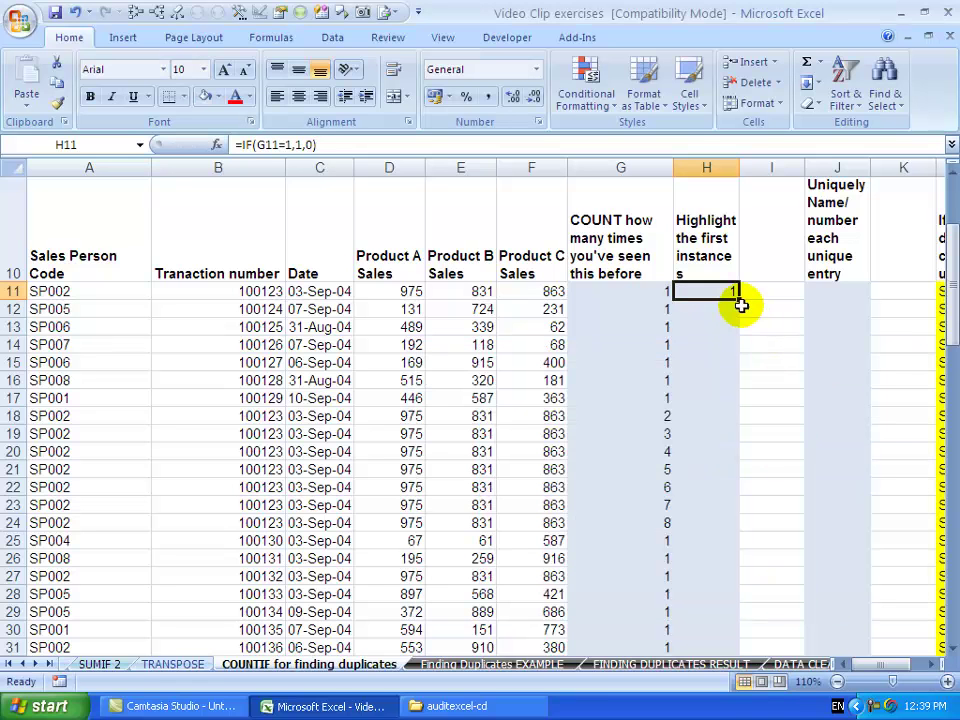
Step: Copy H11's IF flag formula down to H30
drag(736, 298, 722, 641)
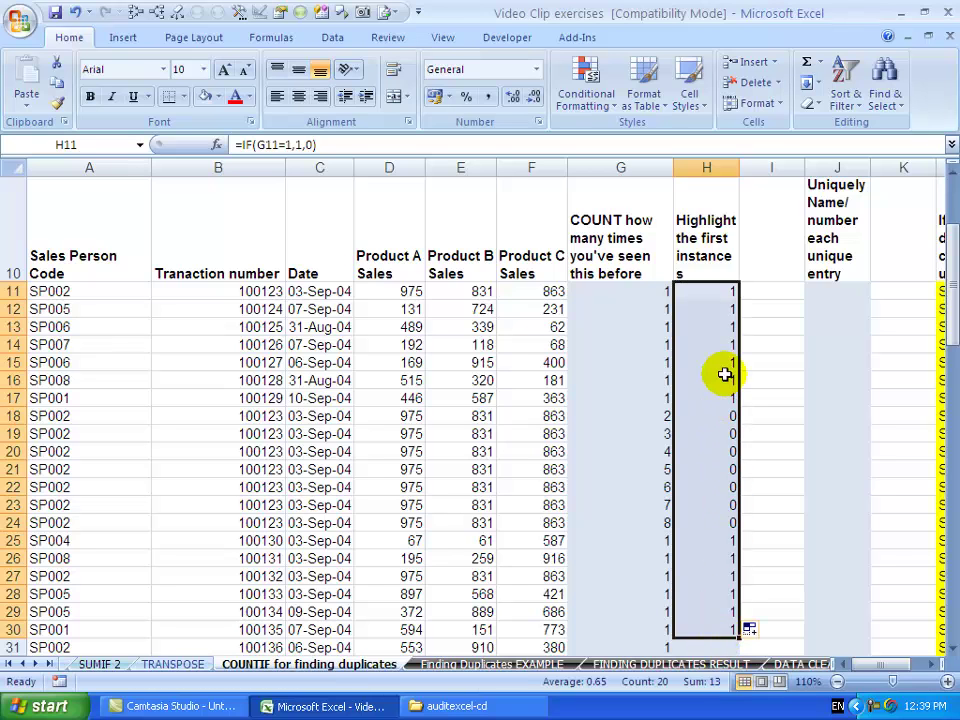
click(766, 340)
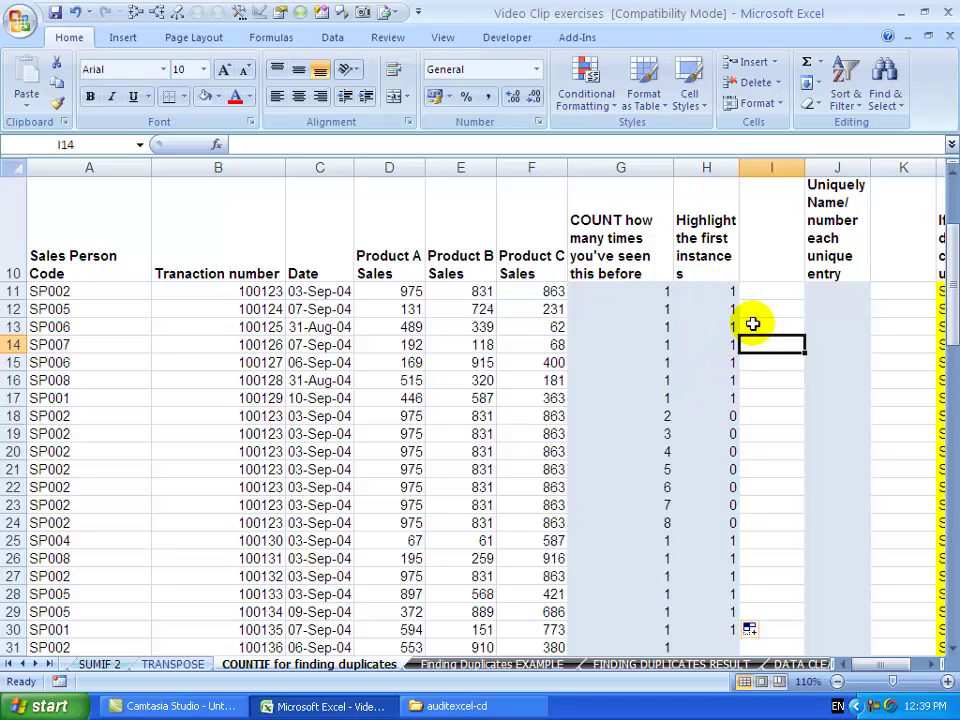
click(763, 292)
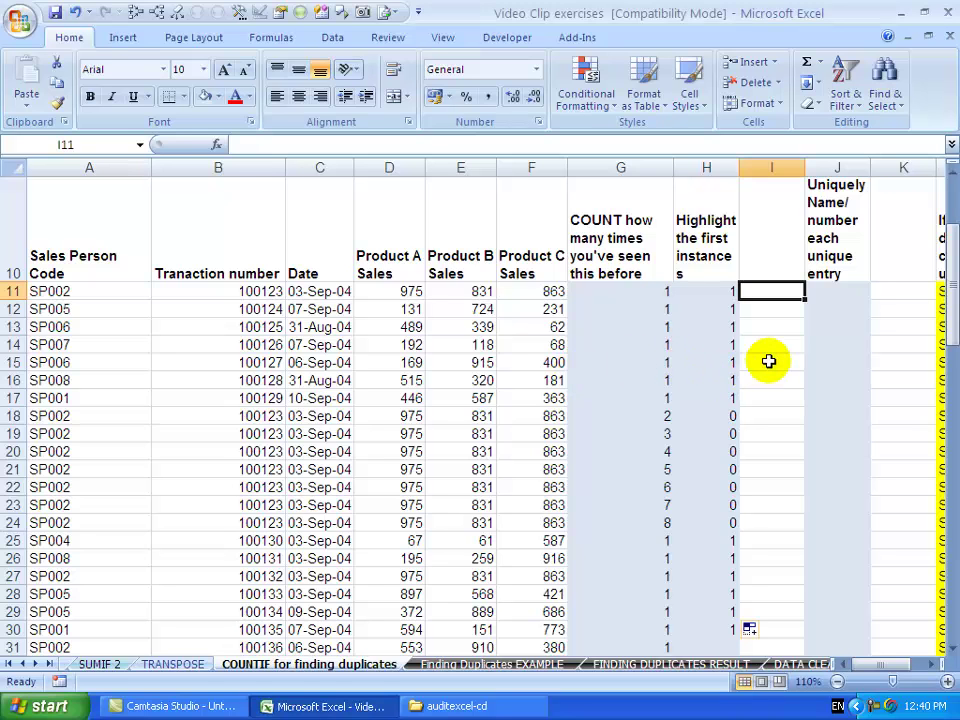
click(826, 292)
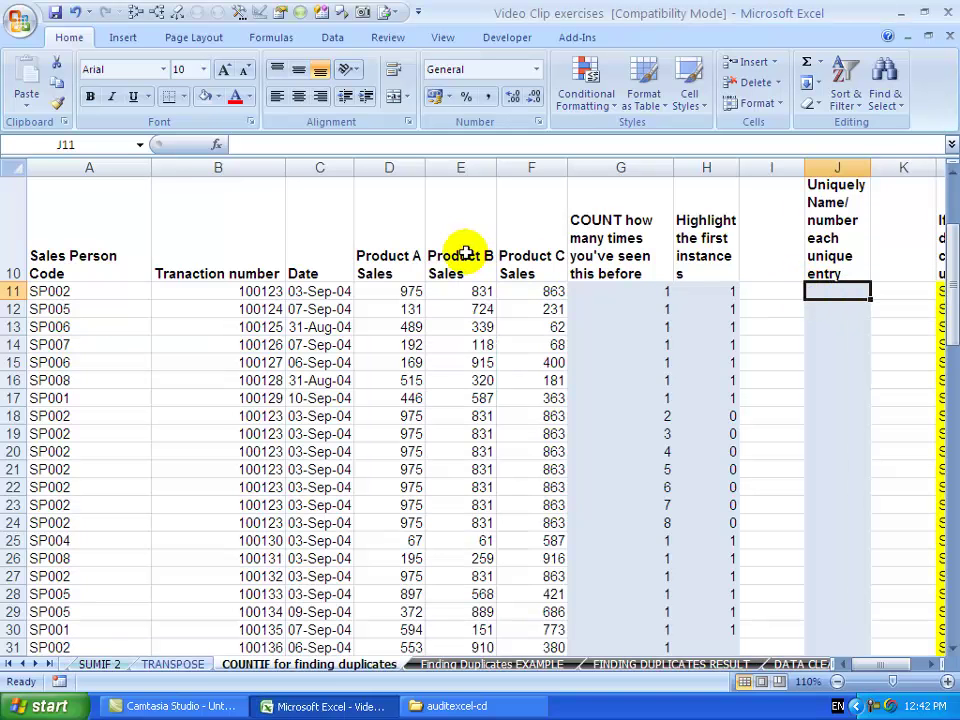
Step: Insert an IF function into J11 with its arguments still blank
click(216, 147)
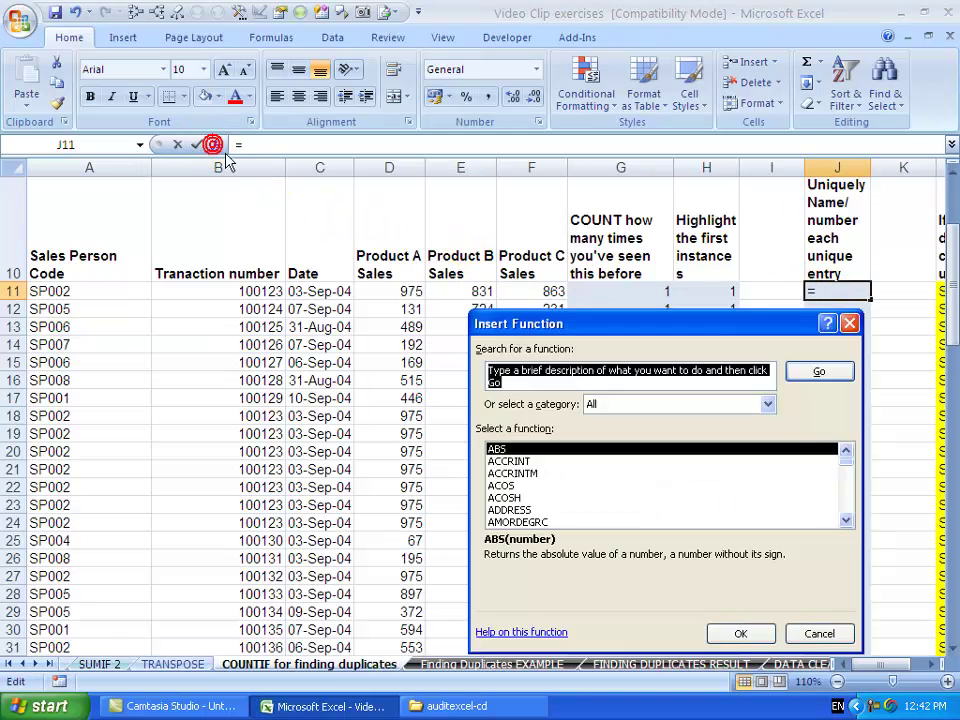
click(545, 474)
key(i)
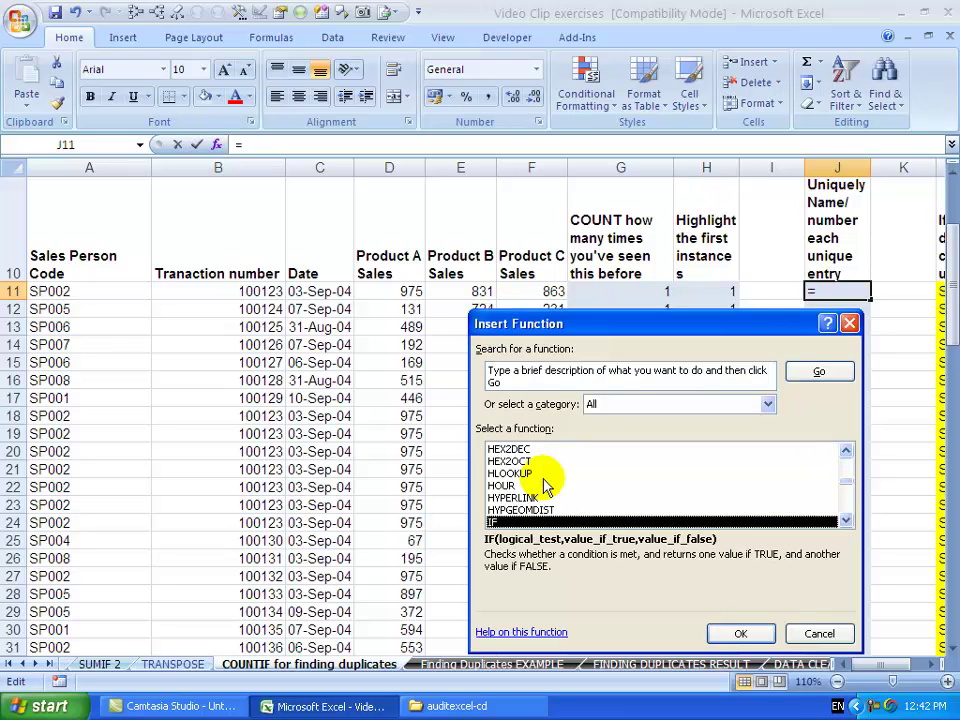
click(738, 633)
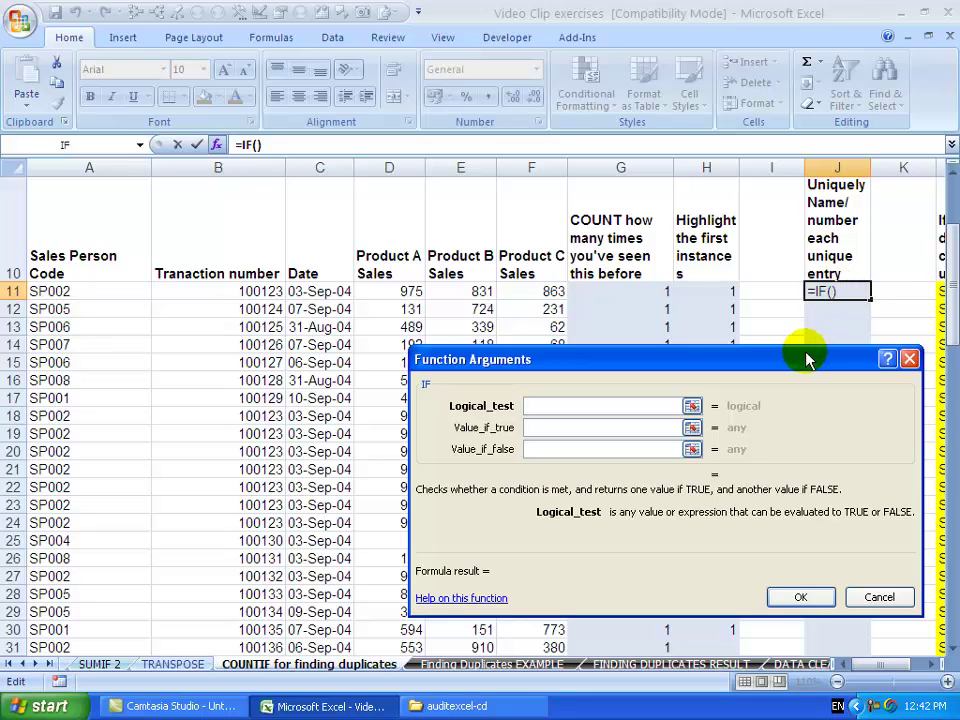
Step: Set the IF condition to H11=1
drag(812, 358, 575, 291)
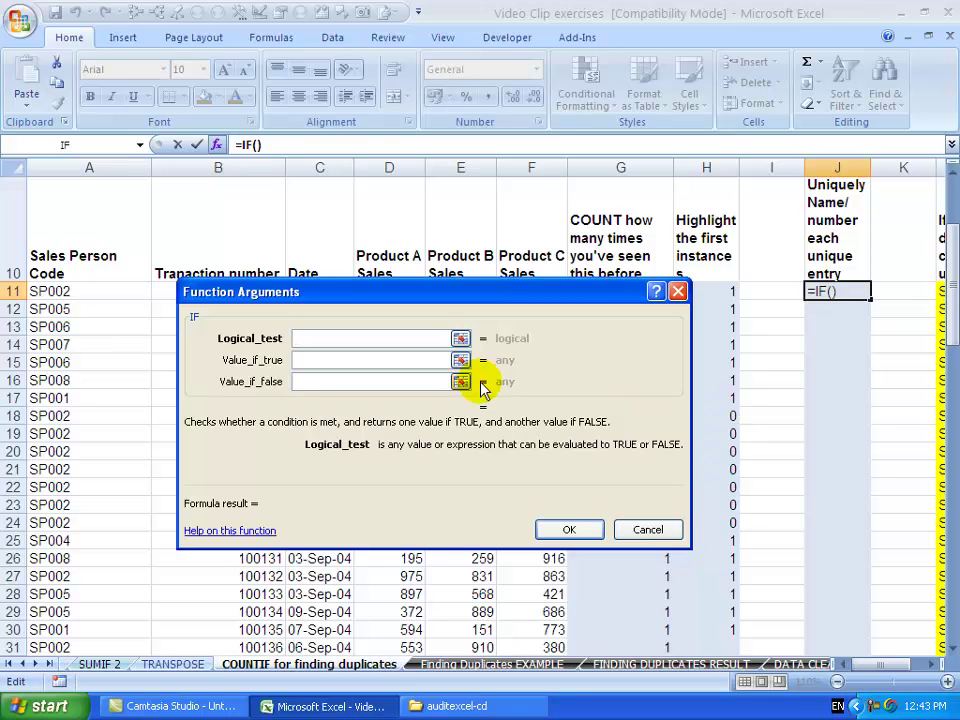
drag(454, 288, 391, 248)
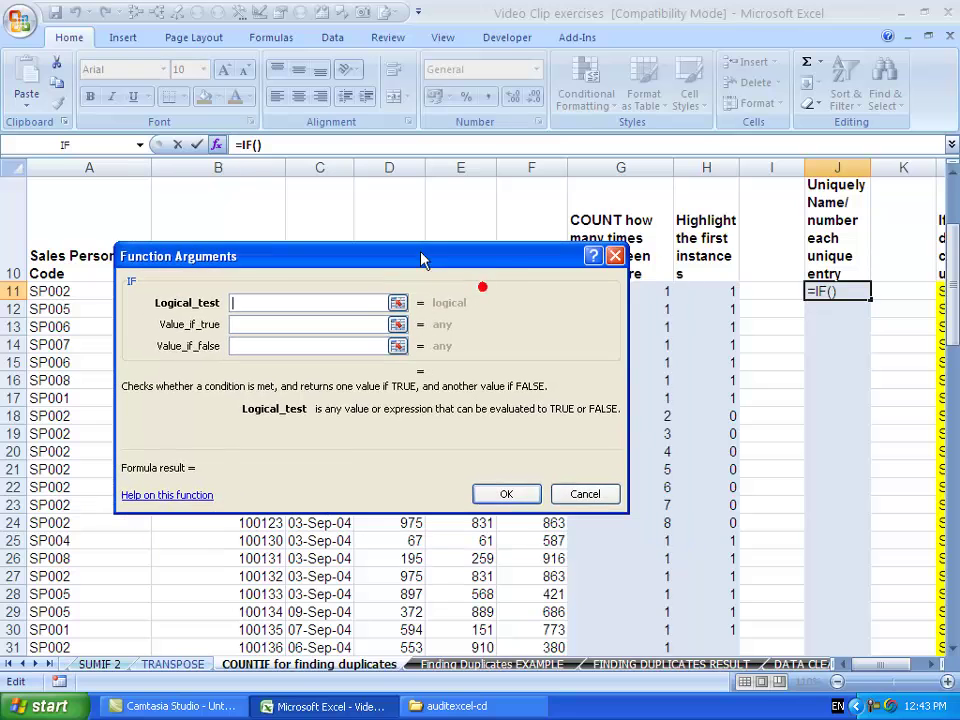
click(709, 293)
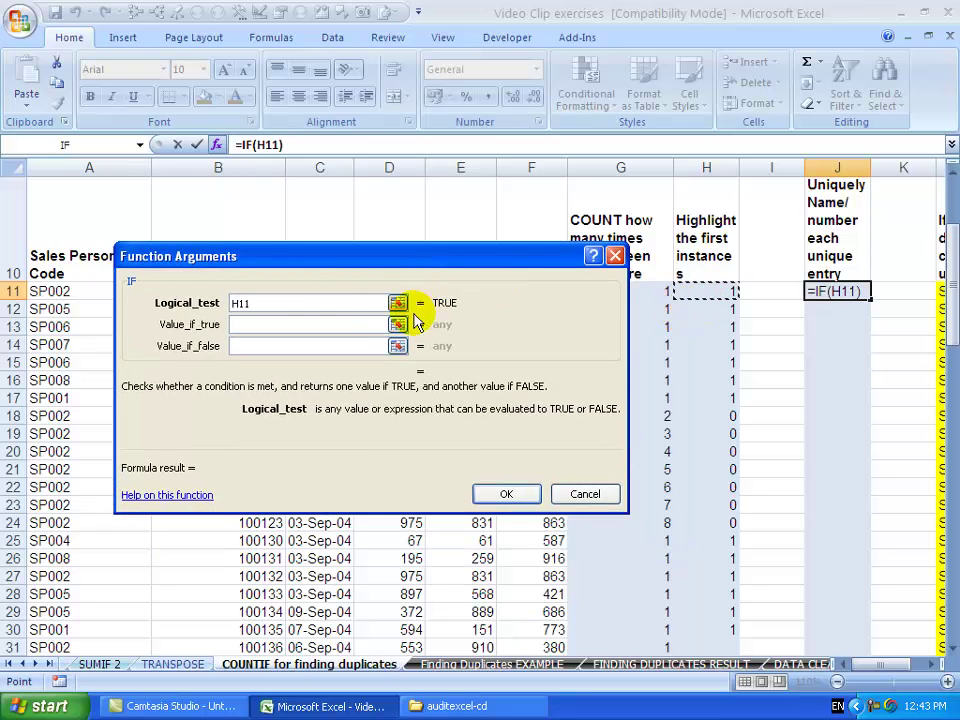
text(=1)
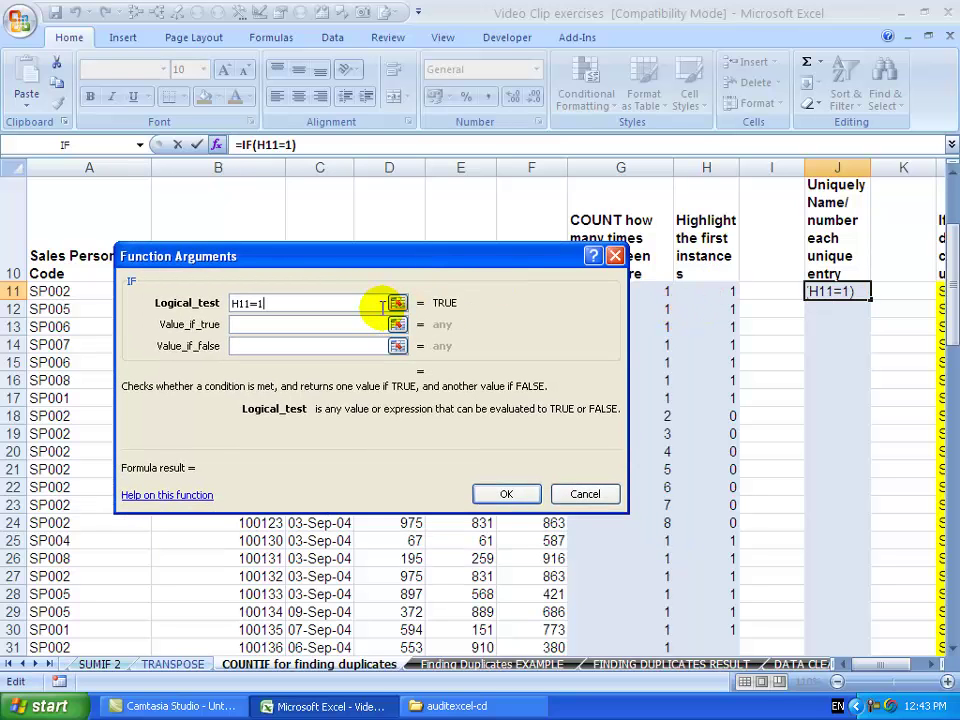
click(333, 324)
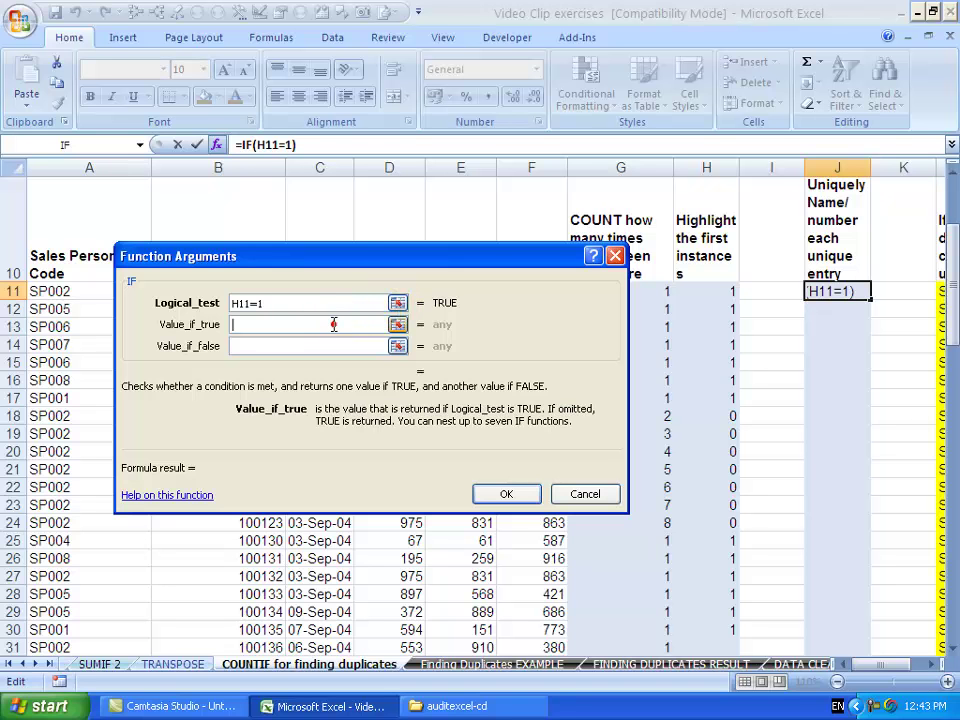
Step: Make the true result SUM($H$11:H11) and the false result 0
drag(349, 262, 282, 254)
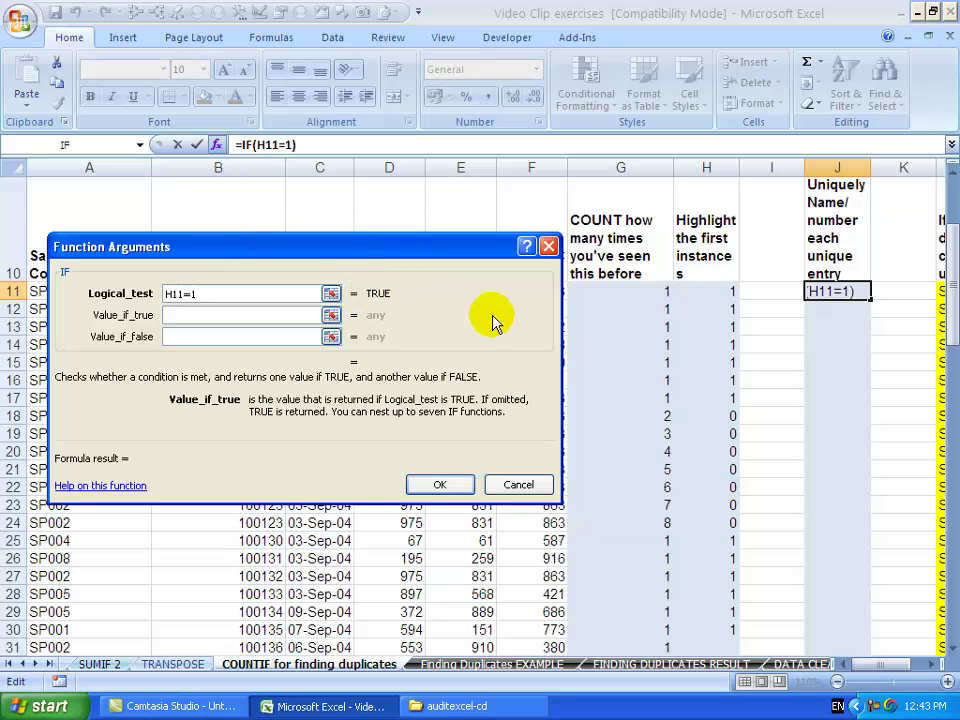
text(sum()
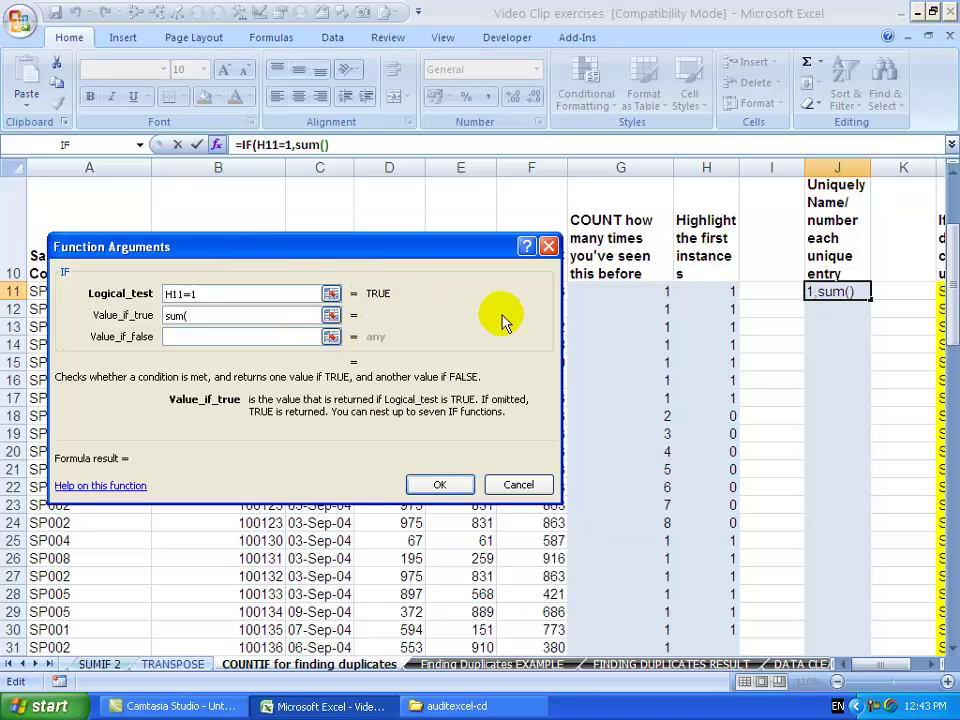
click(707, 291)
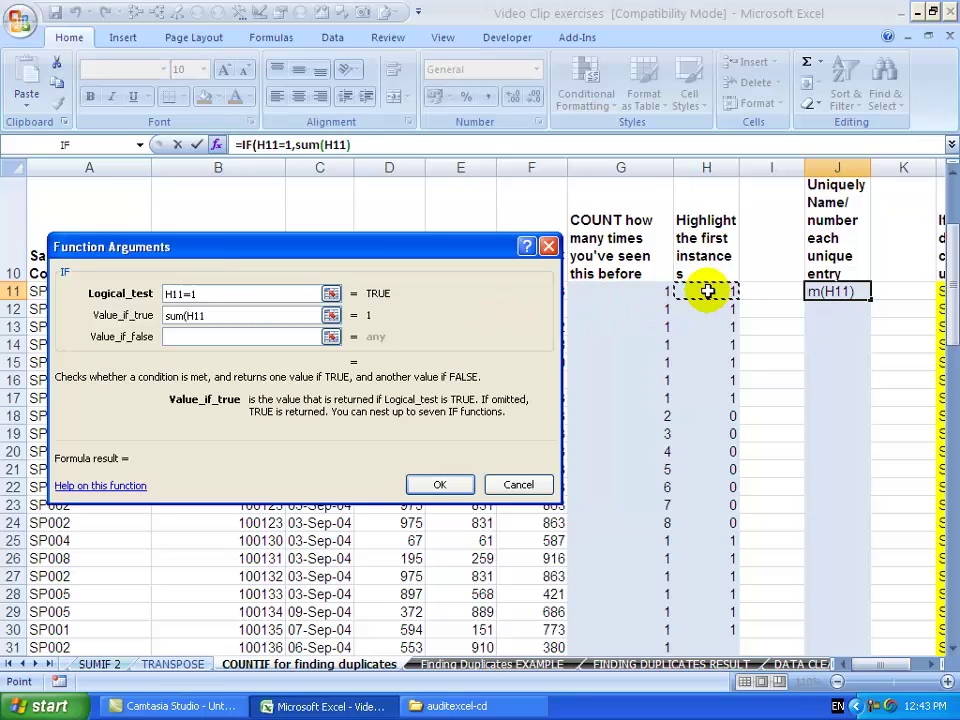
key(F8)
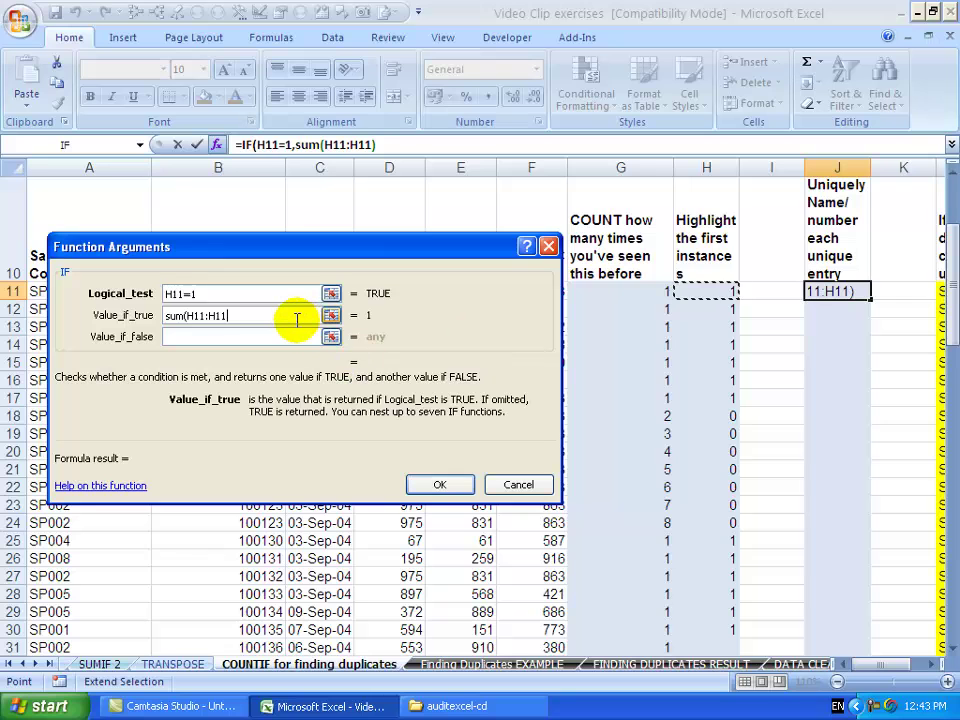
text())
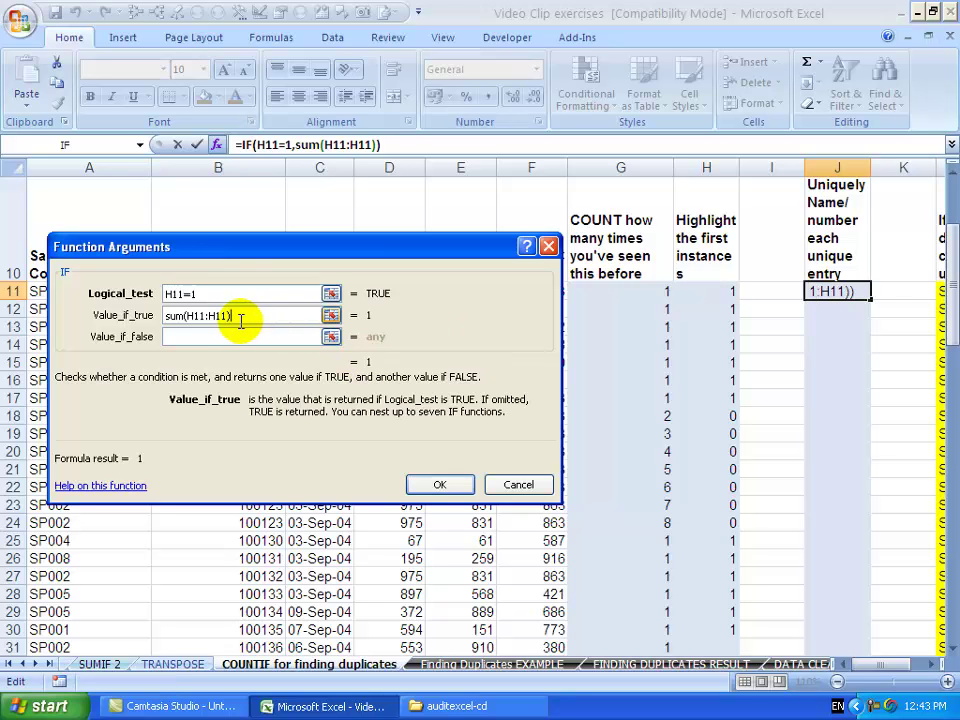
click(193, 315)
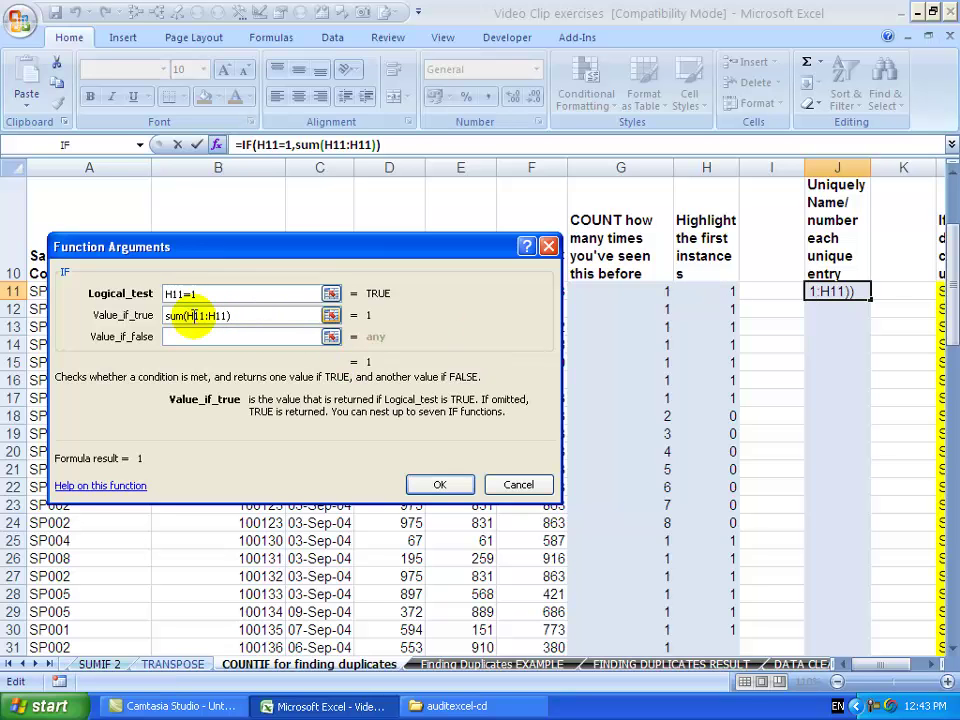
key(F4)
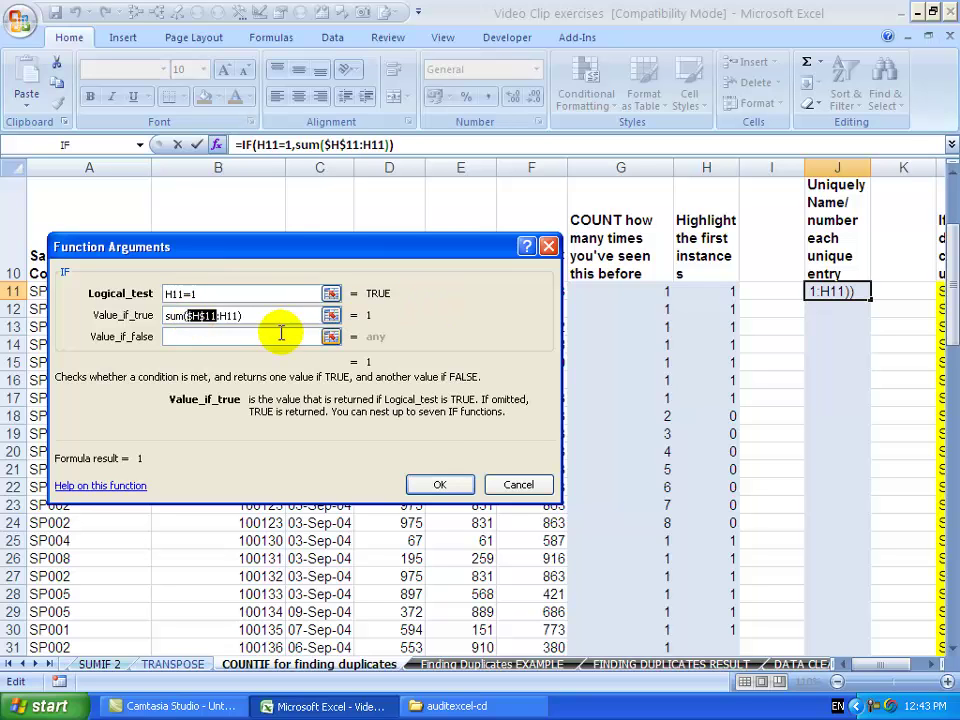
click(273, 336)
text(0)
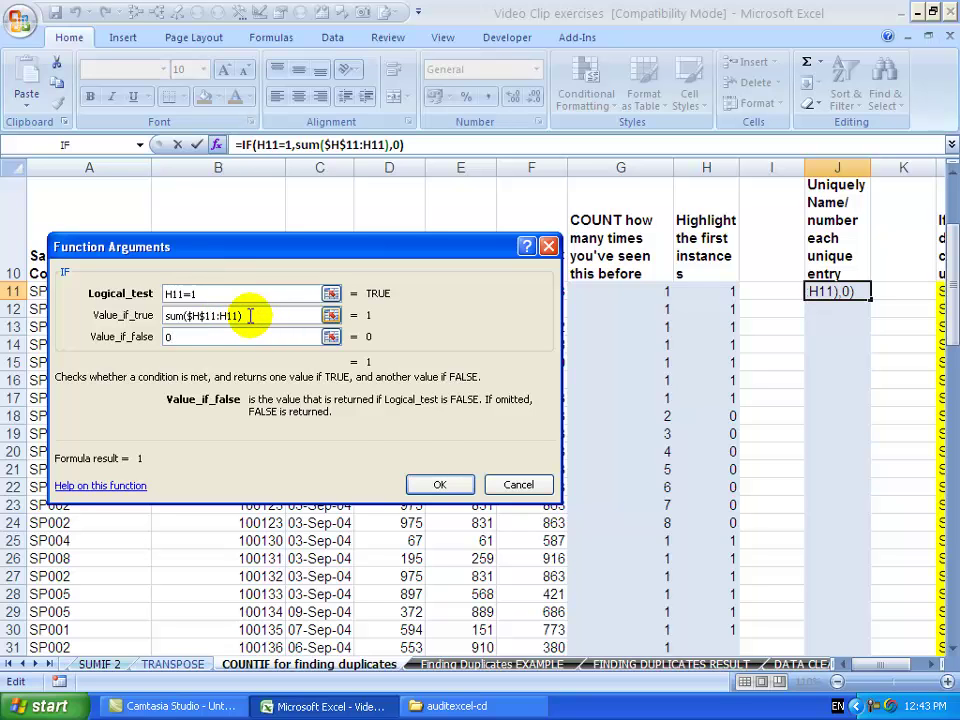
Step: Confirm J11's formula, fill it down to J30, and trace J11's precedents
click(433, 487)
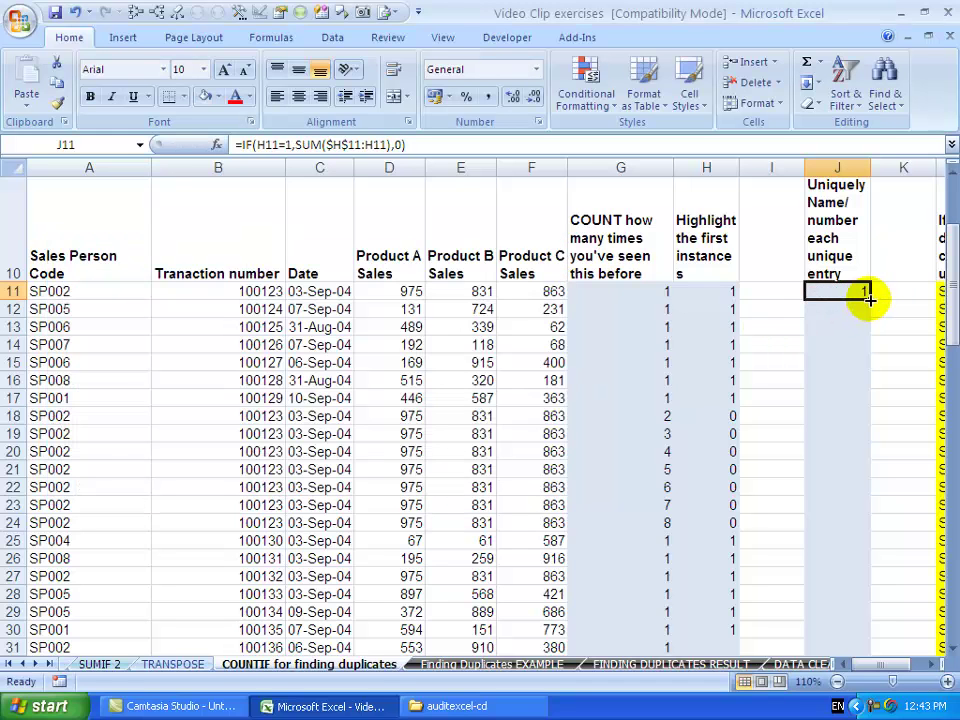
drag(870, 300, 857, 638)
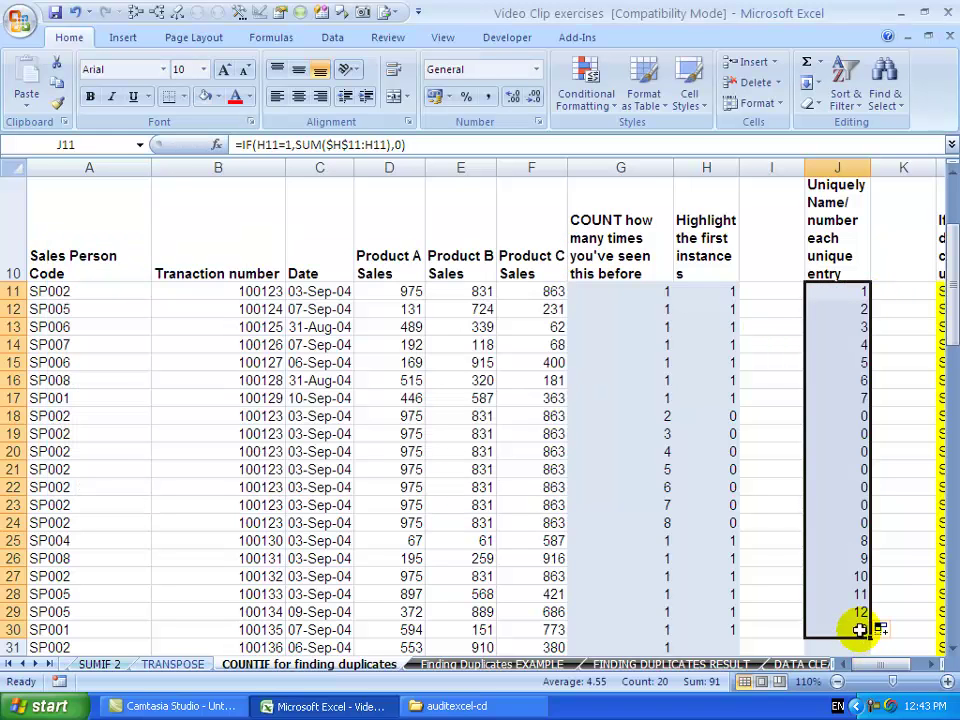
click(847, 291)
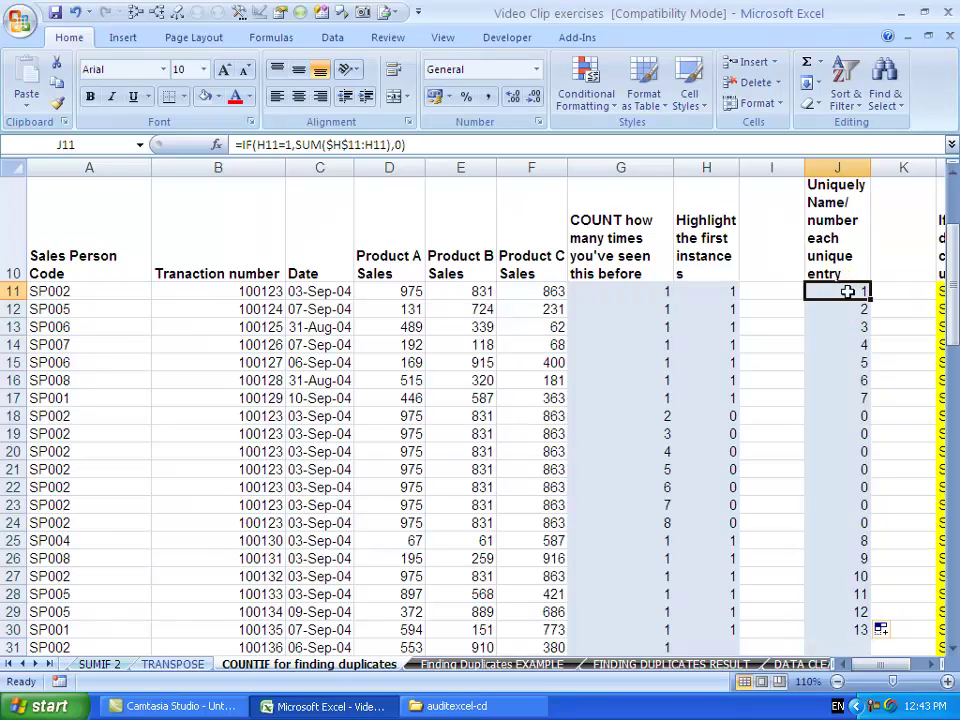
click(139, 17)
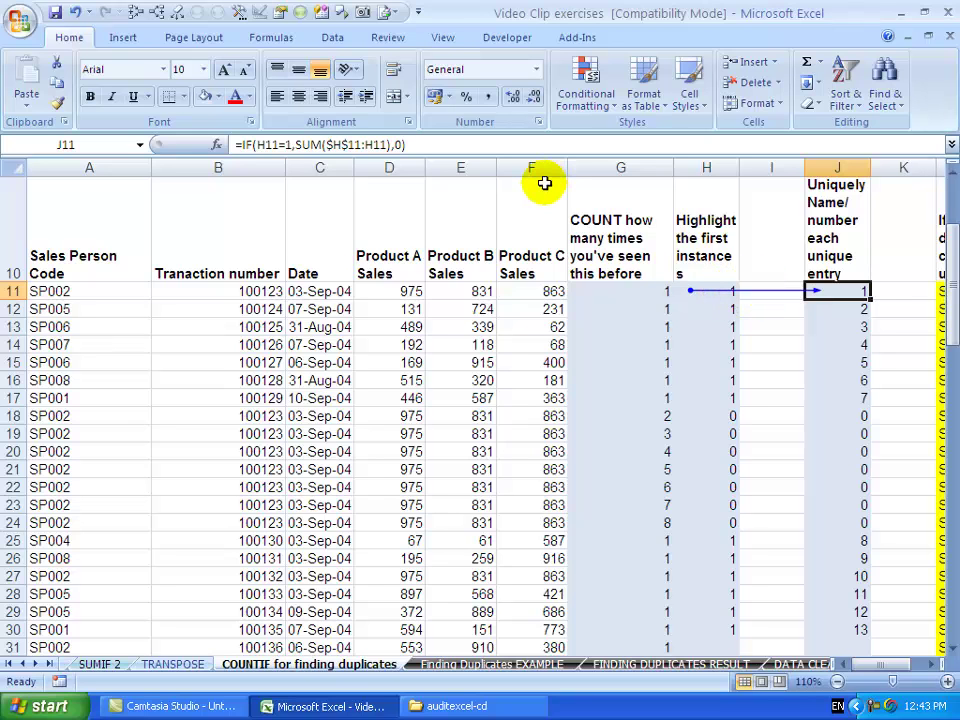
key(Down)
click(180, 14)
Step: Trace precedents on J12, J13, J18 and J25 to verify the unique numbering
click(135, 14)
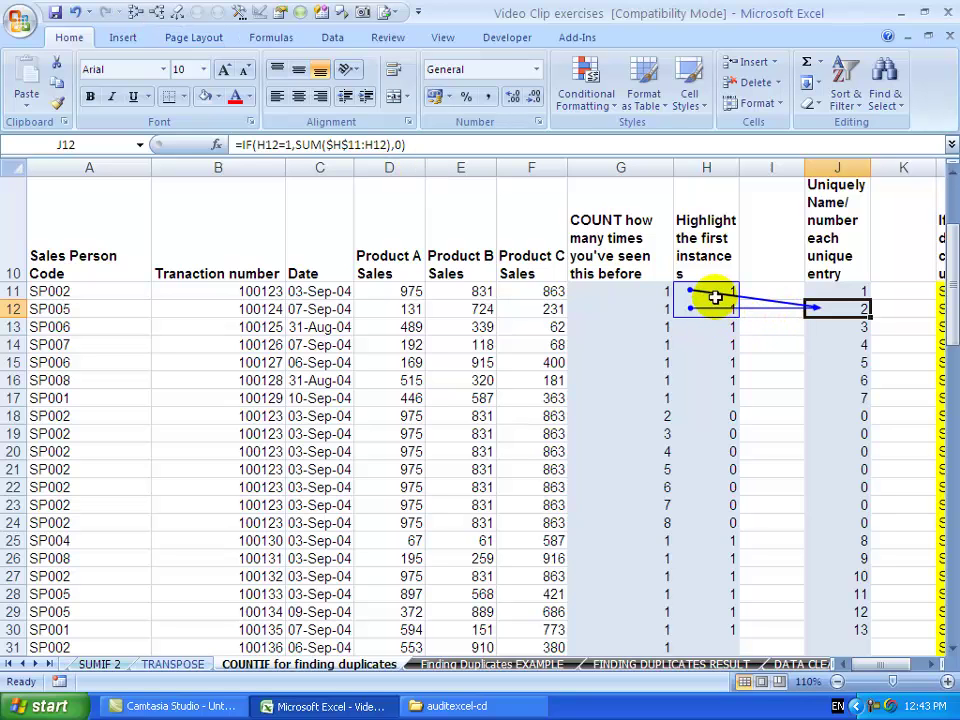
key(Down)
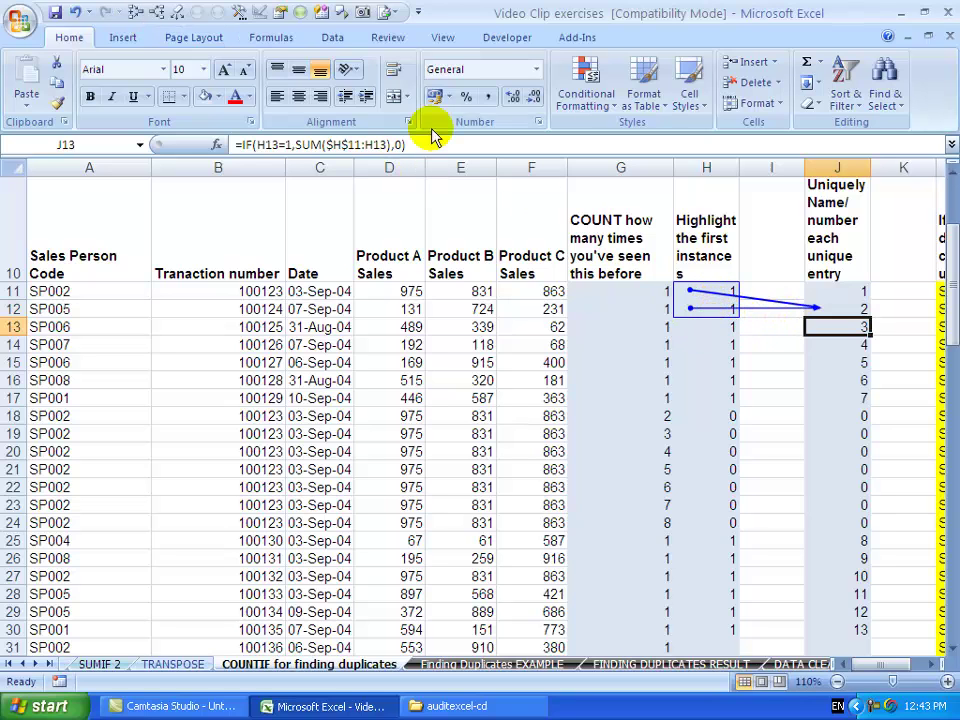
click(118, 12)
click(135, 12)
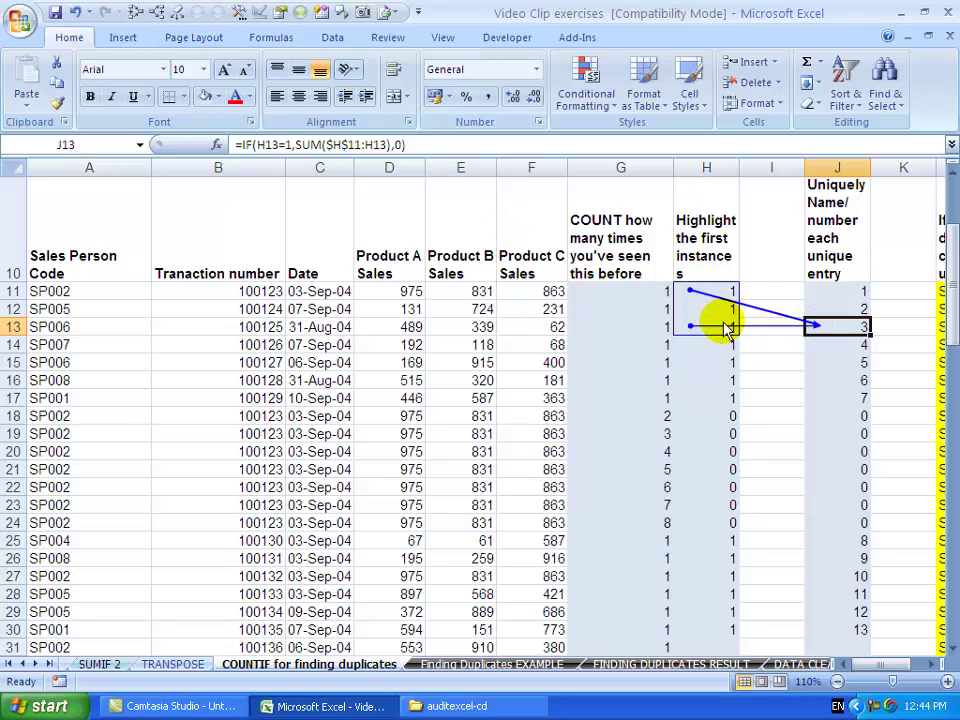
click(179, 15)
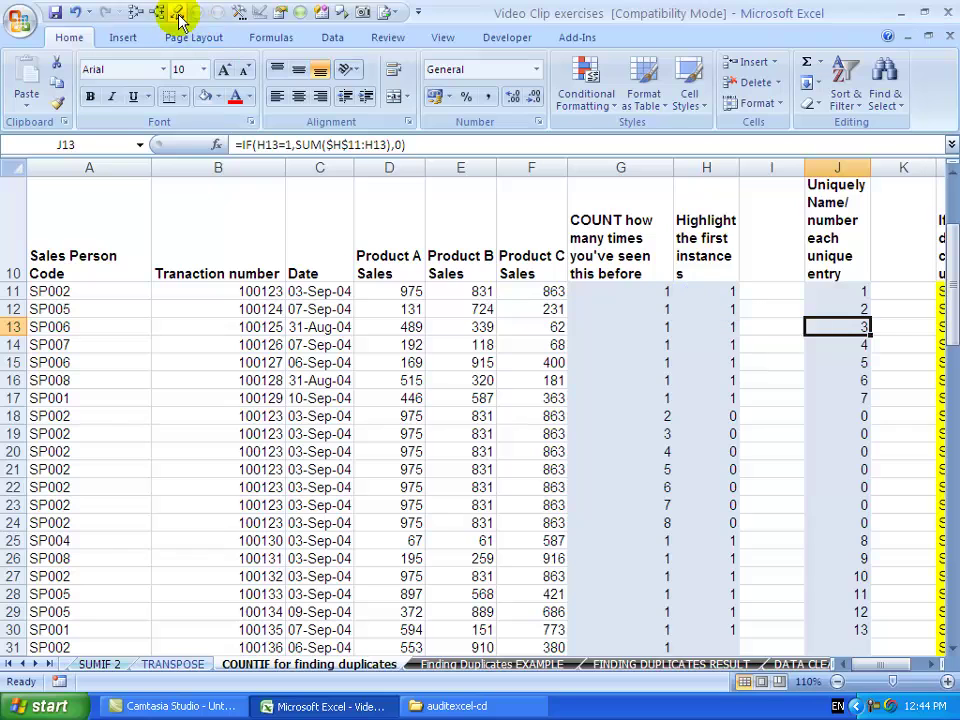
key(Down)
key(Down)
key(Down)
key(Down)
key(Down)
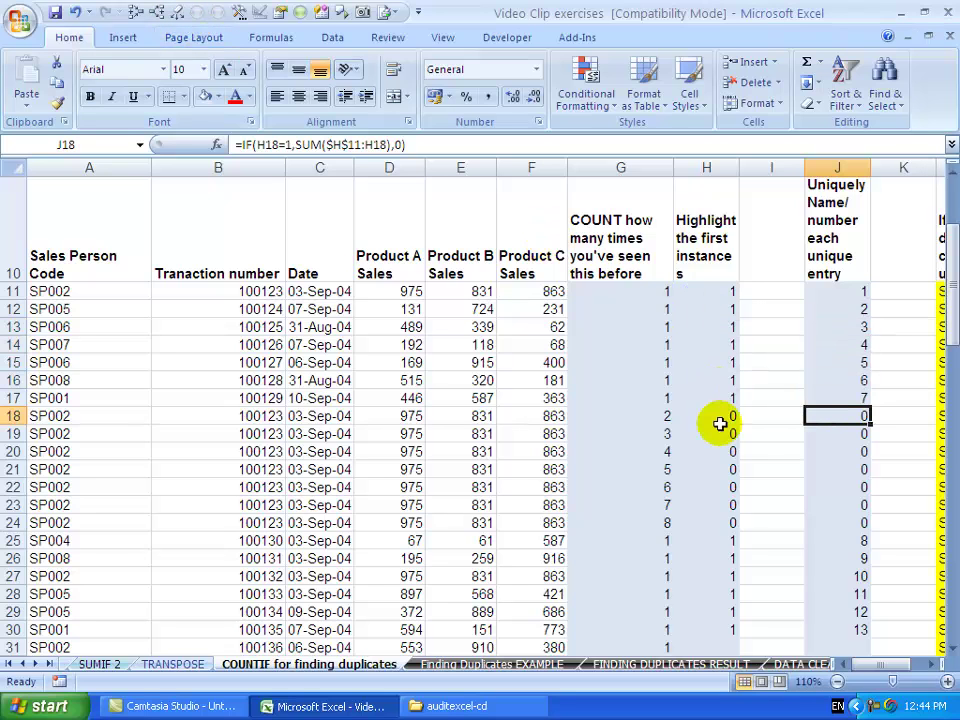
click(136, 13)
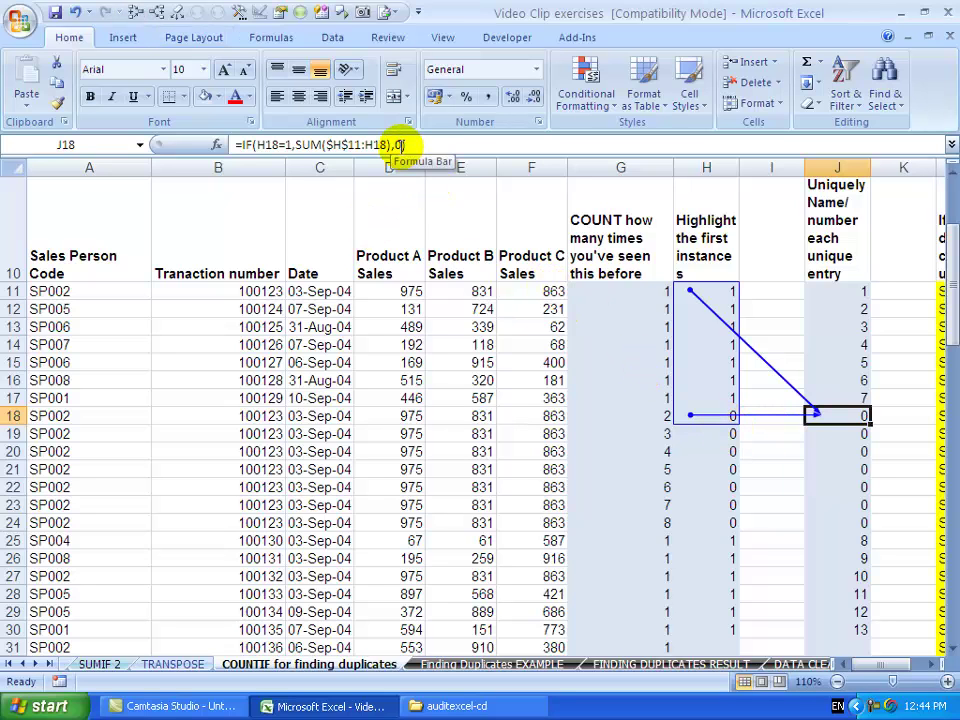
click(184, 18)
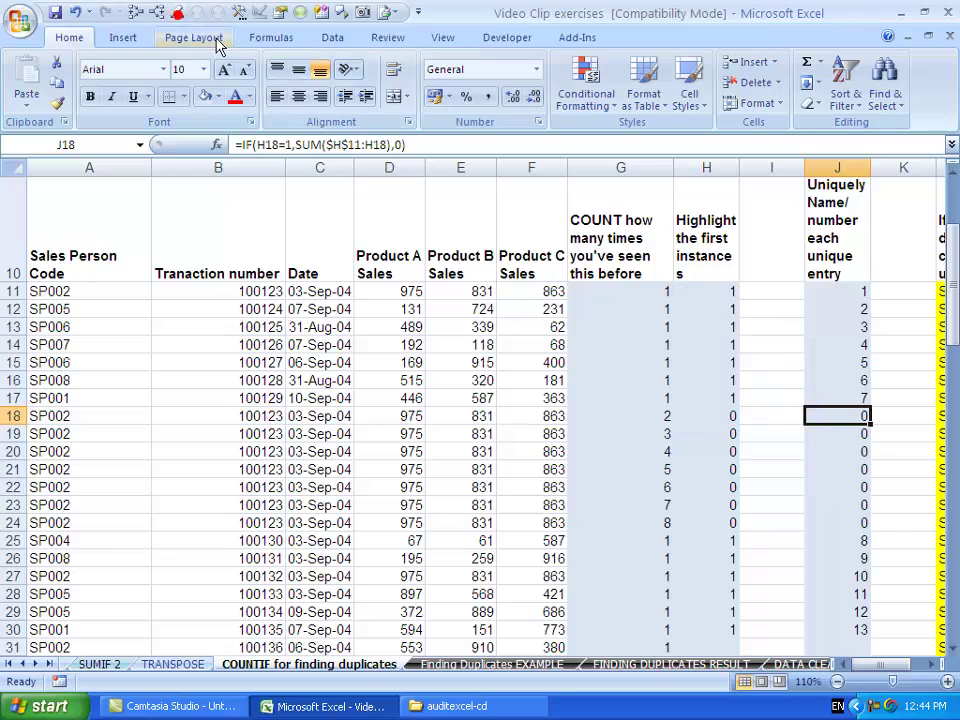
key(Down)
key(Down)
key(Down)
key(Down)
key(Down)
key(Down)
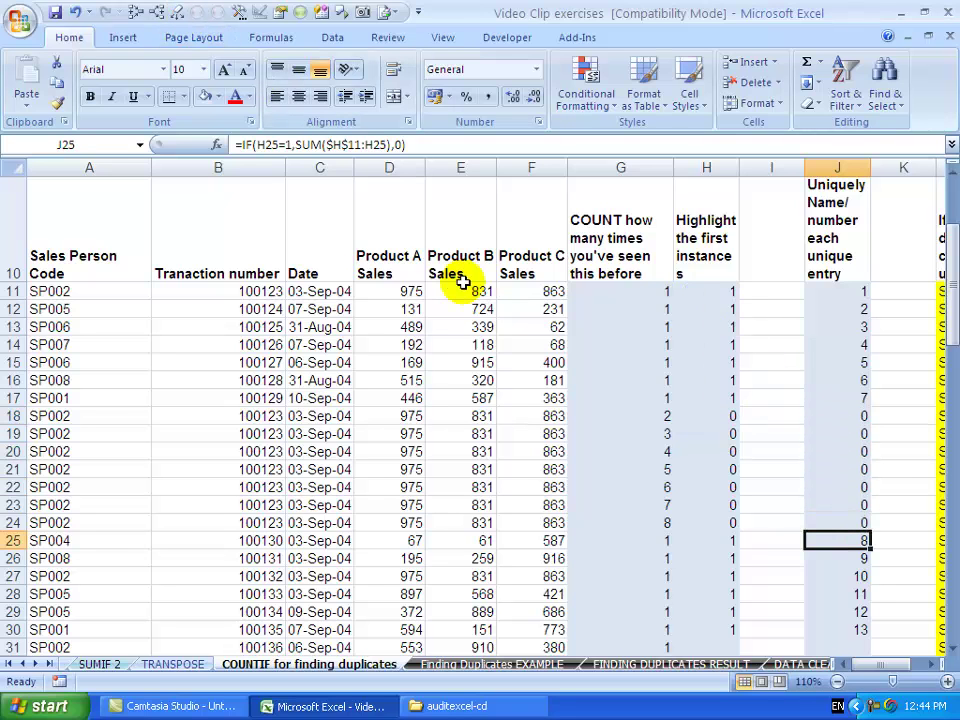
click(128, 13)
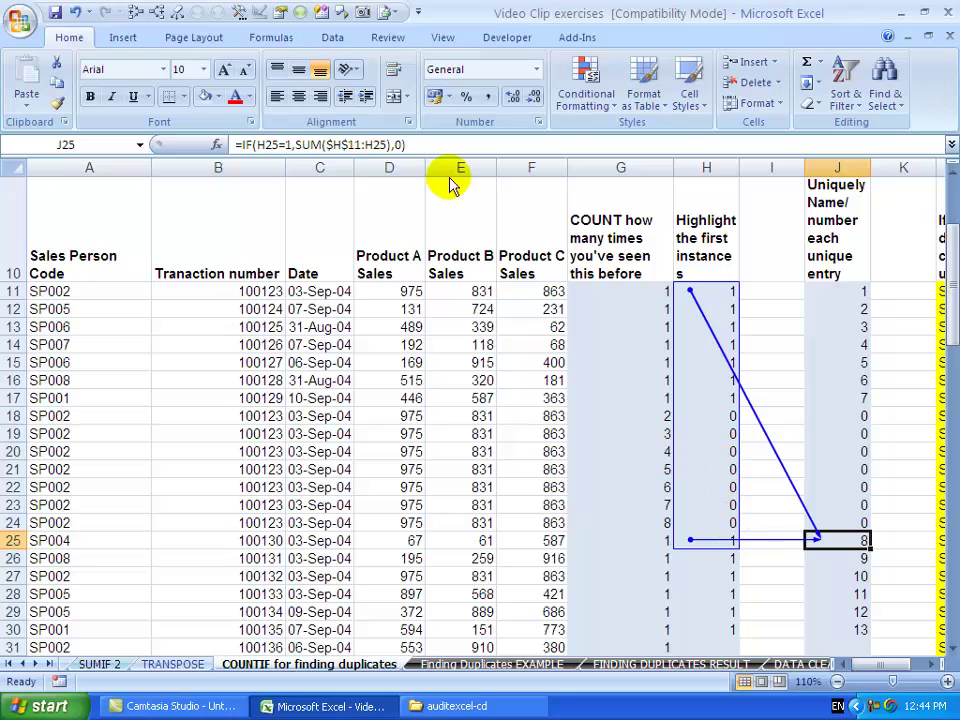
click(146, 13)
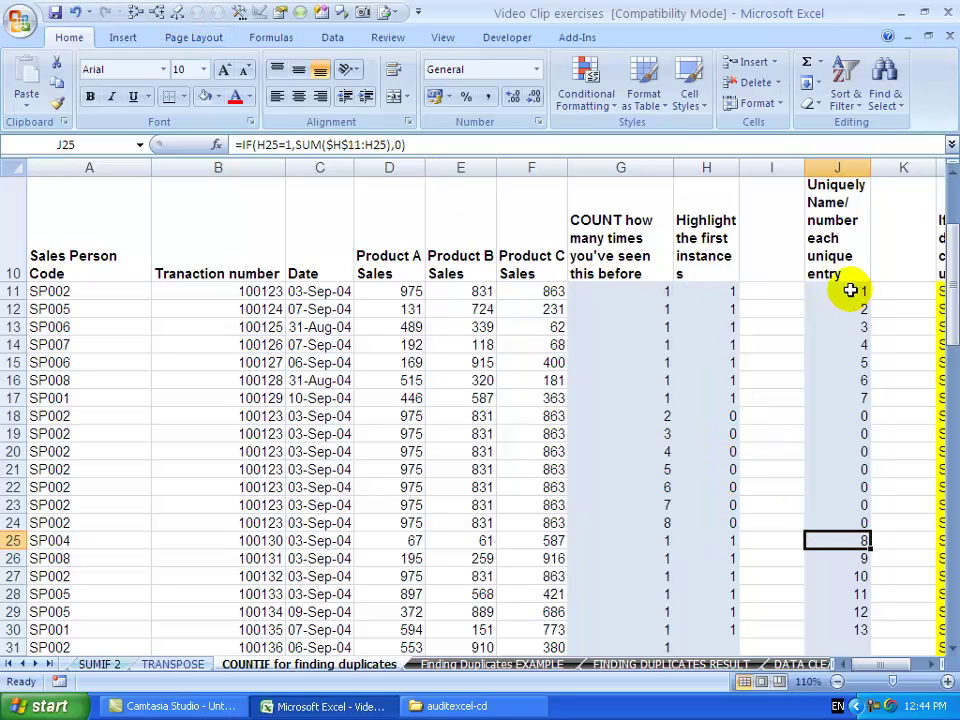
click(847, 290)
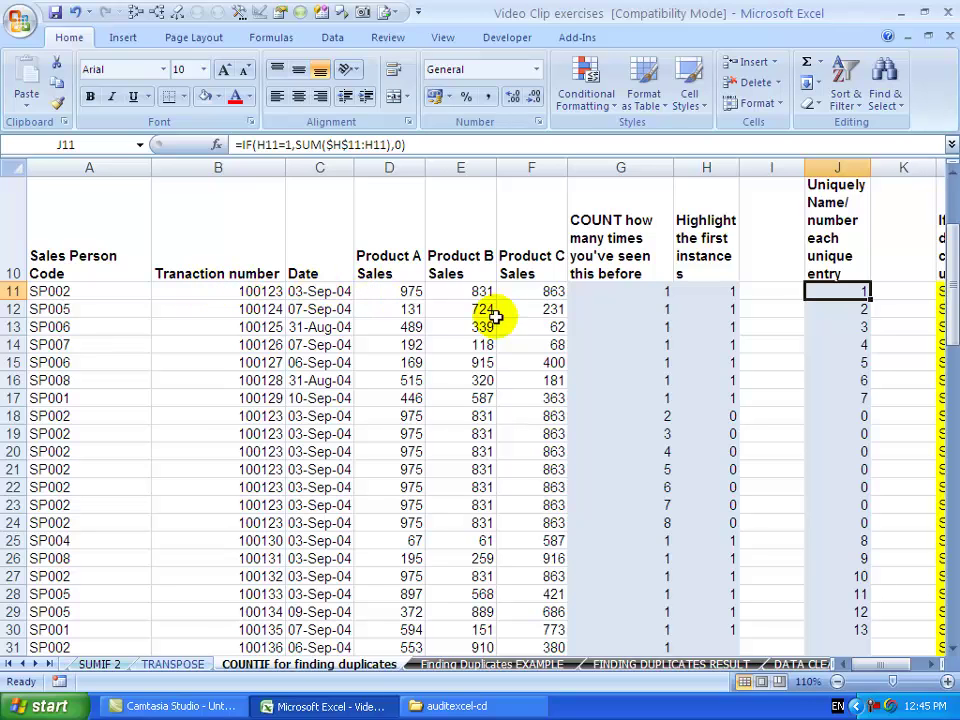
Step: Scroll to column L, trace L11's CONCATENATE key precedents, then return to G10
click(930, 664)
click(930, 664)
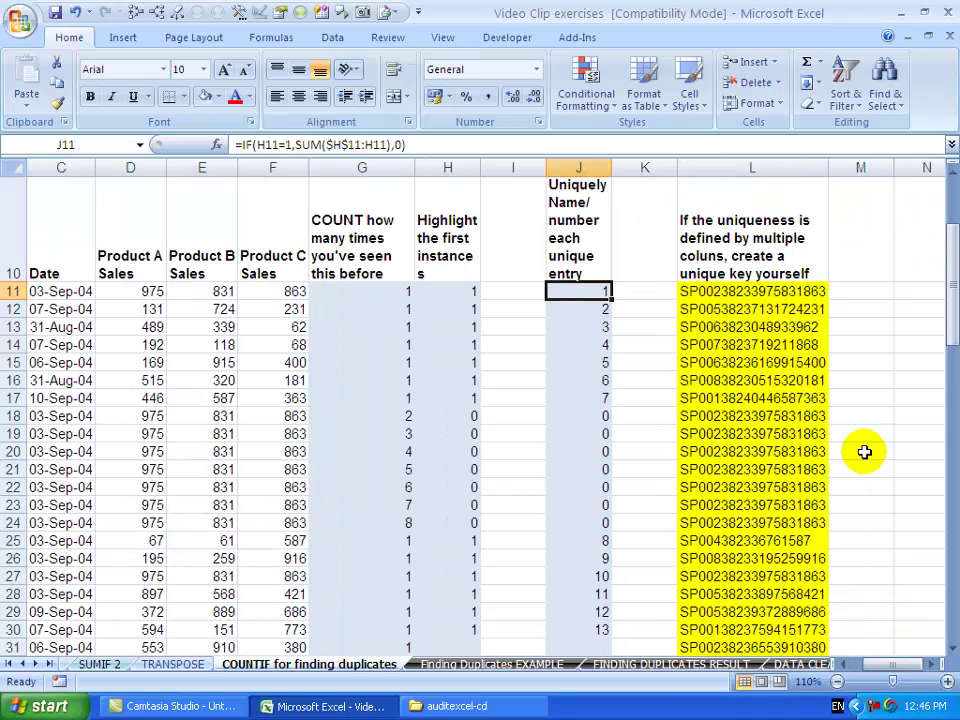
click(763, 291)
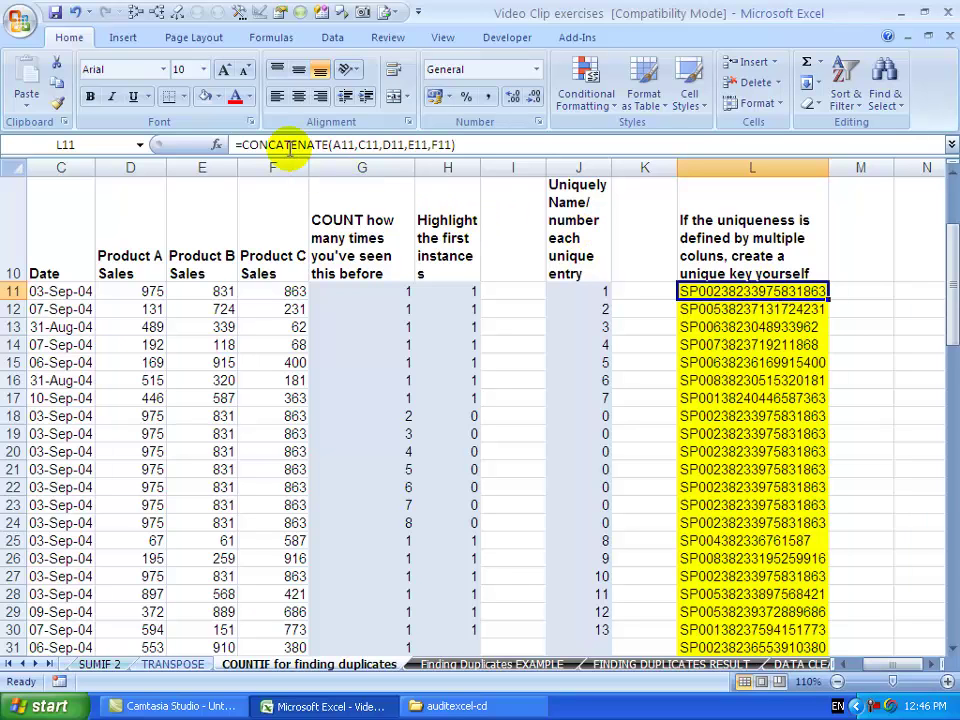
click(135, 14)
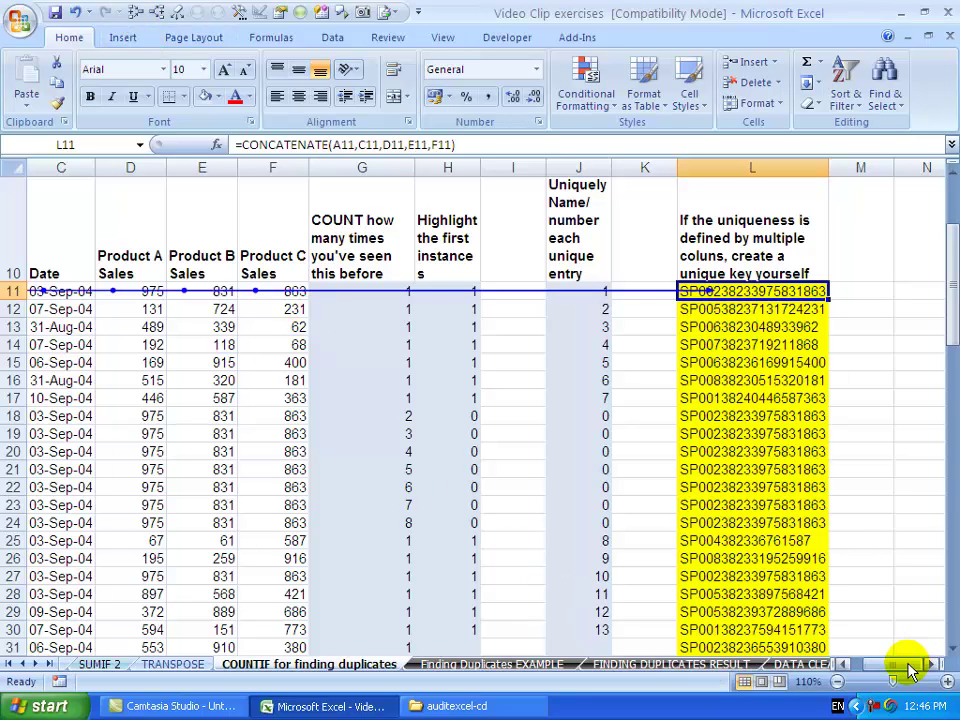
drag(910, 668, 870, 668)
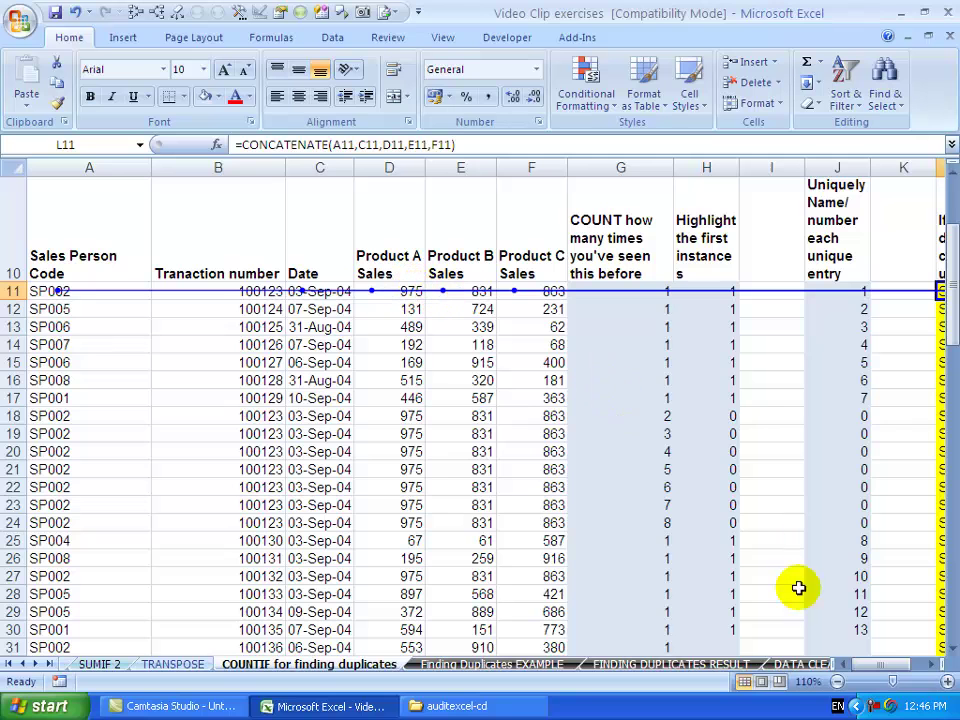
click(928, 665)
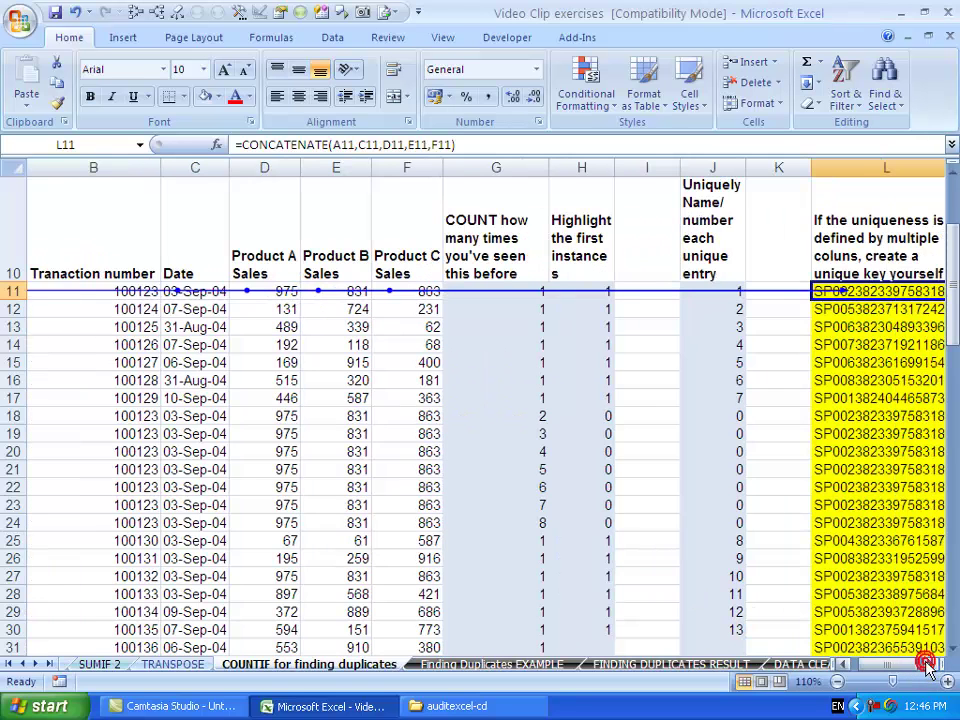
click(928, 665)
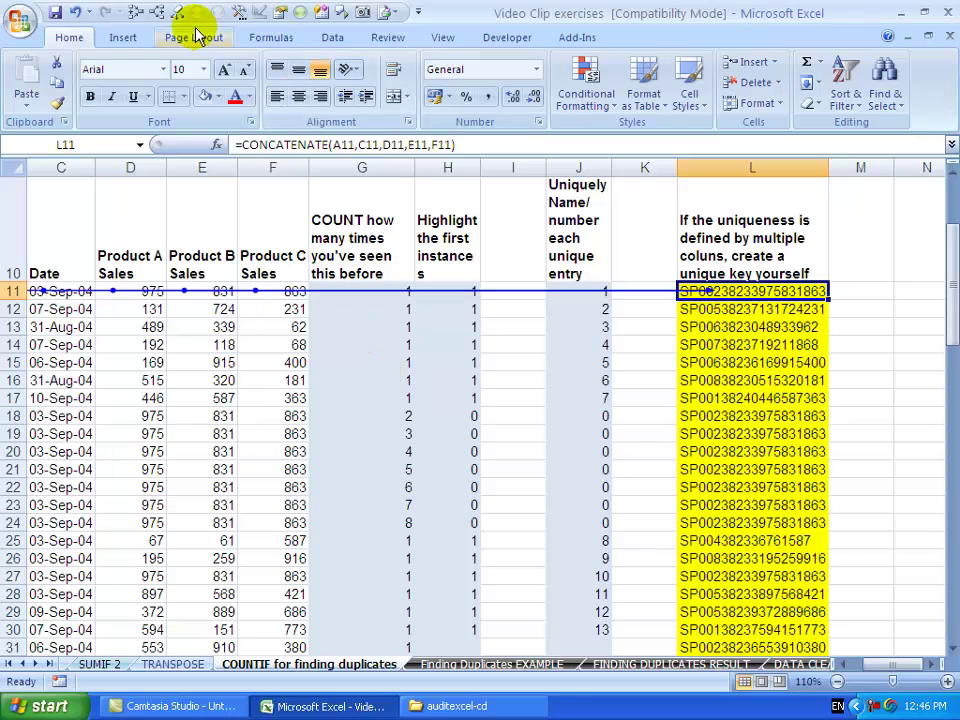
click(330, 233)
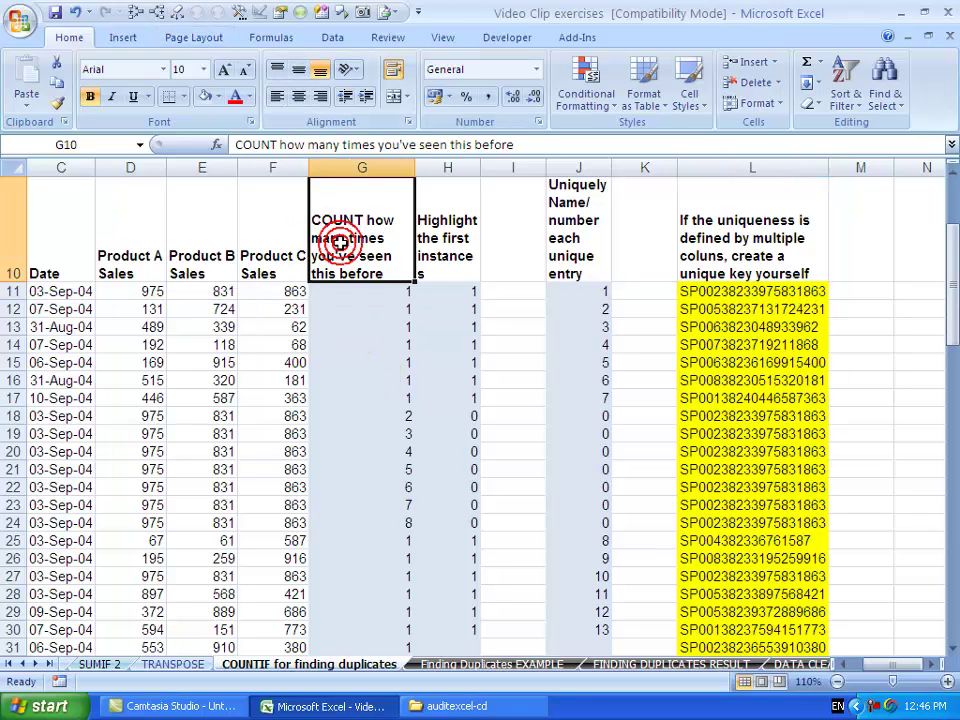